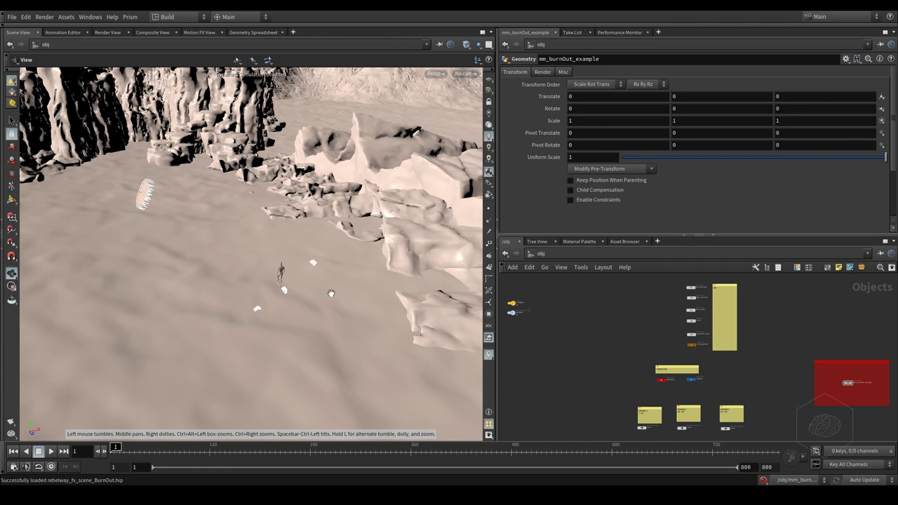
# - Examine the rocky terrain, the creature and the small figure in the scene from several angles
pyautogui.keyDown('alt'); pyautogui.moveTo(276, 279); pyautogui.dragTo(307, 284, button='middle'); pyautogui.keyUp('alt')
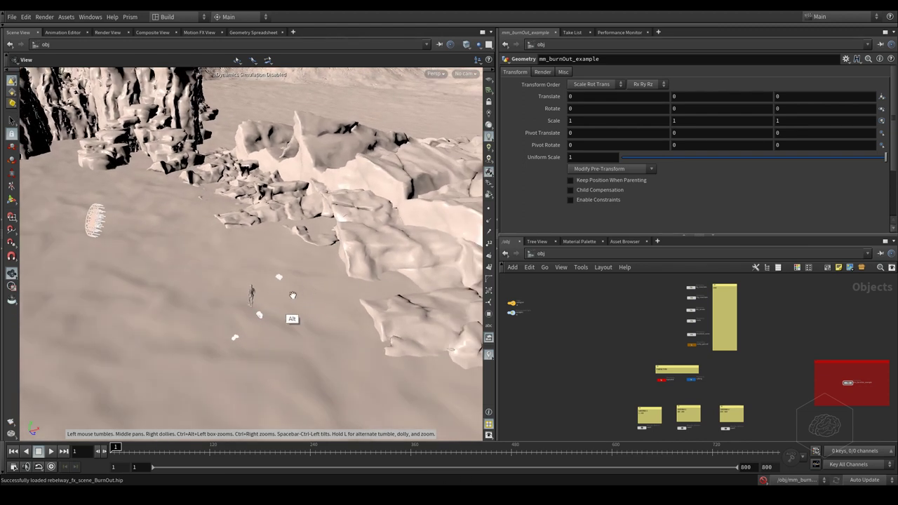
pyautogui.moveTo(309, 299)
pyautogui.keyDown('alt'); pyautogui.mouseDown()
pyautogui.moveTo(330, 303)
pyautogui.moveTo(322, 307)
pyautogui.mouseUp(); pyautogui.keyUp('alt')
pyautogui.keyDown('alt'); pyautogui.moveTo(310, 312); pyautogui.dragTo(358, 288, button='right'); pyautogui.keyUp('alt')
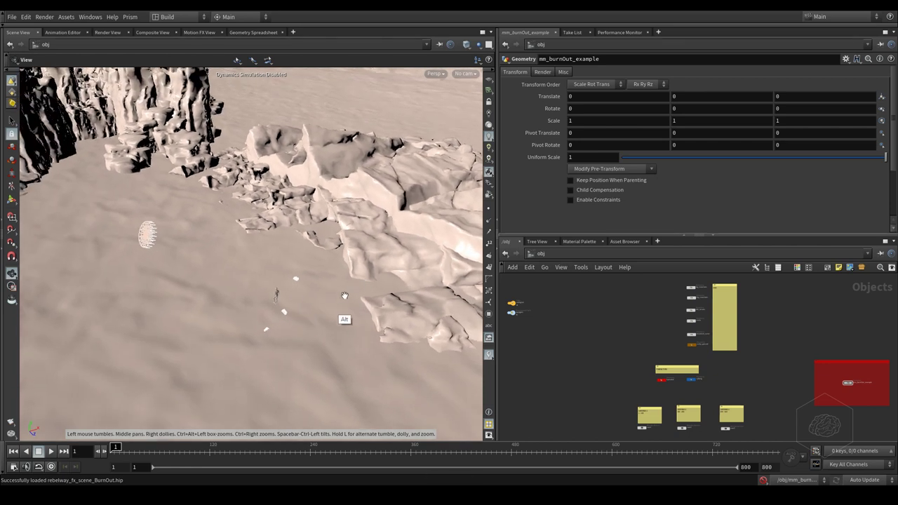
pyautogui.moveTo(319, 294)
pyautogui.keyDown('alt'); pyautogui.mouseDown(button='middle')
pyautogui.moveTo(355, 292)
pyautogui.moveTo(325, 303)
pyautogui.mouseUp(button='middle'); pyautogui.keyUp('alt')
pyautogui.keyDown('alt'); pyautogui.moveTo(324, 303); pyautogui.dragTo(337, 300); pyautogui.keyUp('alt')
# - Examine the object network around the mm_burnOut_example geometry object and the scene's input nodes
pyautogui.moveTo(619, 313); pyautogui.dragTo(542, 306, button='middle')
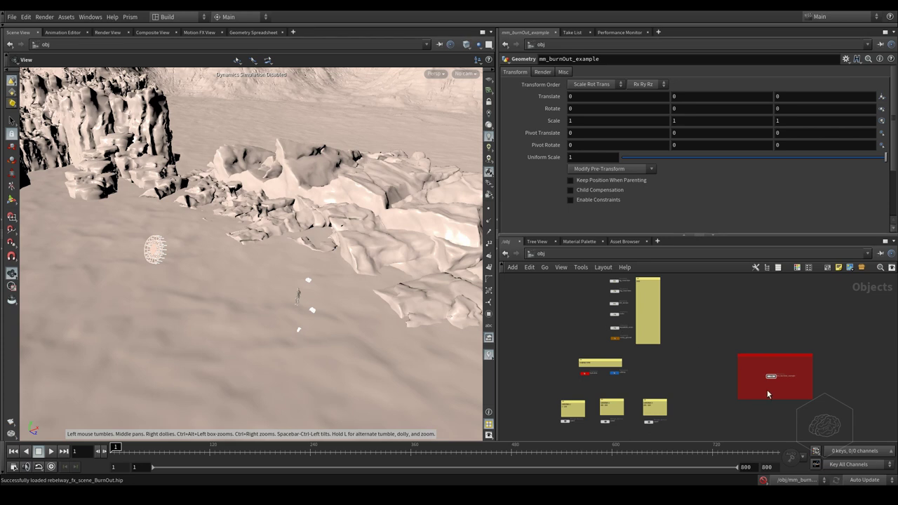
pyautogui.keyDown('alt'); pyautogui.moveTo(685, 357); pyautogui.dragTo(579, 335, button='middle'); pyautogui.keyUp('alt')
pyautogui.keyDown('alt'); pyautogui.moveTo(679, 366); pyautogui.dragTo(713, 345, button='right'); pyautogui.keyUp('alt')
pyautogui.keyDown('alt'); pyautogui.moveTo(713, 345); pyautogui.dragTo(737, 384, button='middle'); pyautogui.keyUp('alt')
pyautogui.keyDown('alt'); pyautogui.moveTo(737, 383); pyautogui.dragTo(676, 391, button='right'); pyautogui.keyUp('alt')
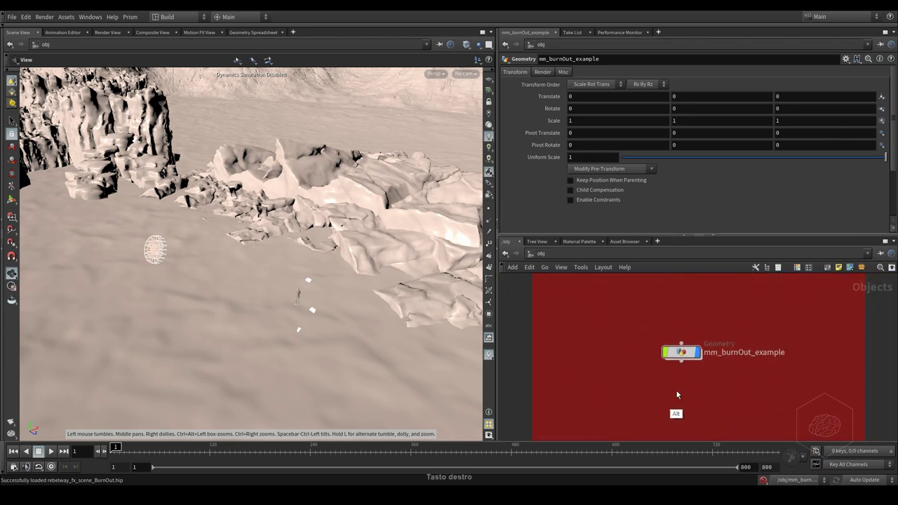
pyautogui.moveTo(787, 293); pyautogui.dragTo(692, 362)
pyautogui.moveTo(702, 355)
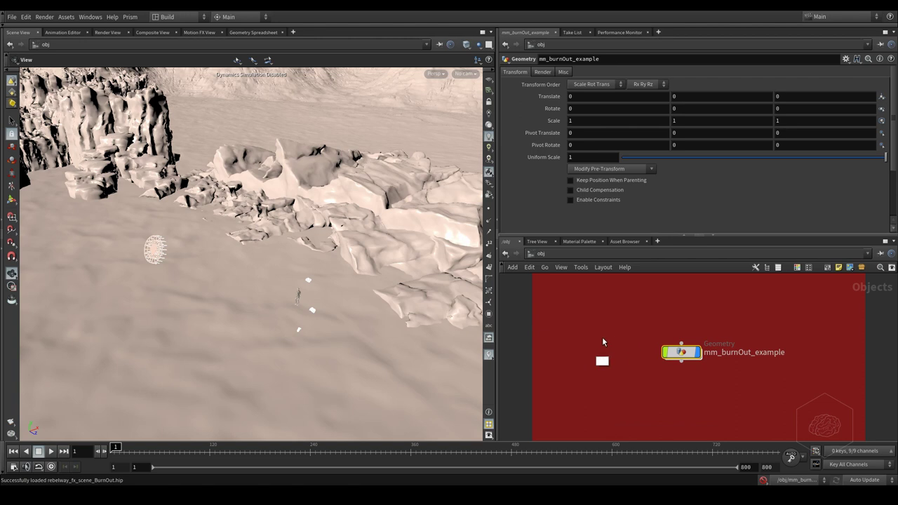
pyautogui.moveTo(663, 351); pyautogui.dragTo(702, 349, button='middle')
pyautogui.moveTo(618, 382); pyautogui.dragTo(775, 386, button='middle')
pyautogui.moveTo(670, 421); pyautogui.dragTo(751, 391, button='middle')
pyautogui.scroll(-5, 644, 361)
pyautogui.moveTo(651, 358); pyautogui.dragTo(672, 382, button='middle')
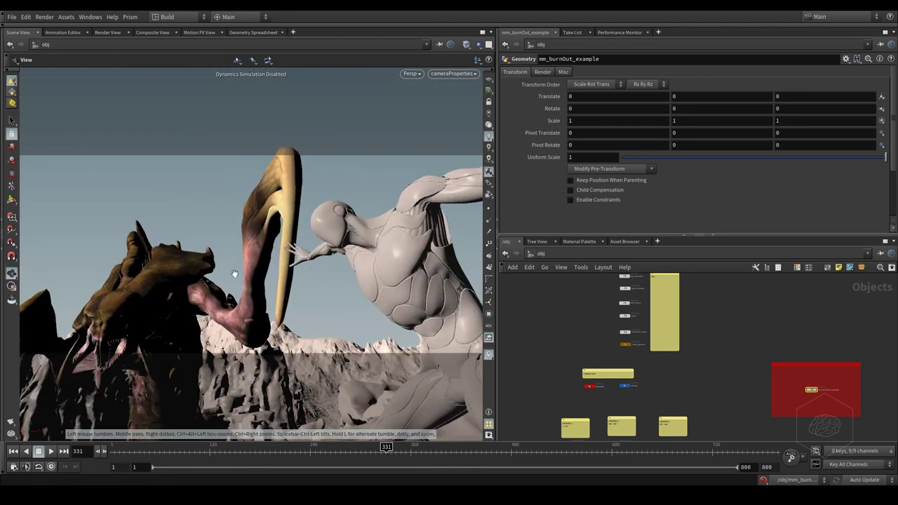
# - Move the timeline to frame 436 and enter the mm_burnOut_example geometry network
pyautogui.moveTo(388, 449); pyautogui.dragTo(475, 447)
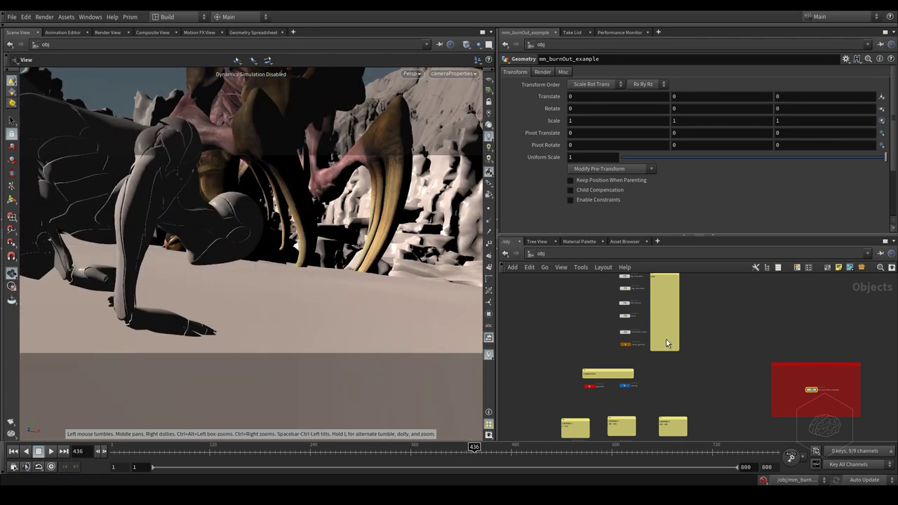
pyautogui.click(787, 335)
pyautogui.moveTo(770, 340); pyautogui.dragTo(747, 328, button='right')
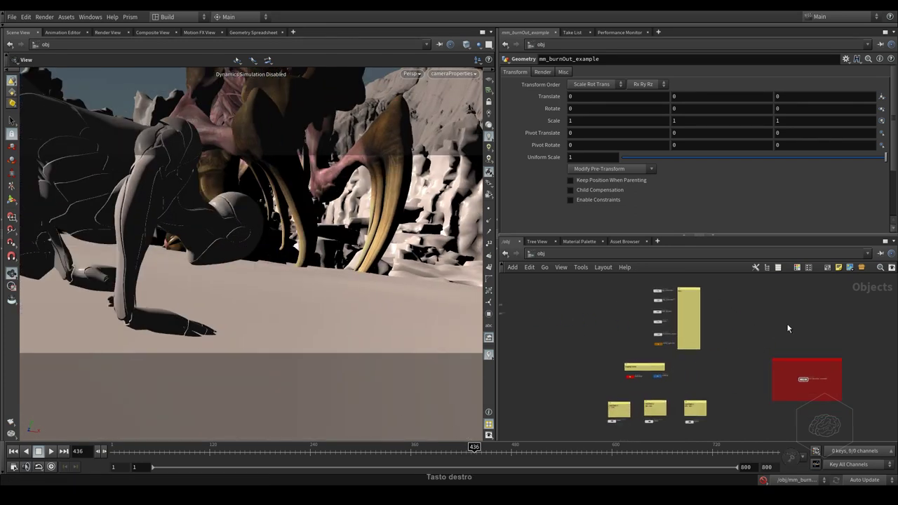
pyautogui.moveTo(828, 340); pyautogui.dragTo(665, 305, button='middle')
pyautogui.doubleClick(652, 358)
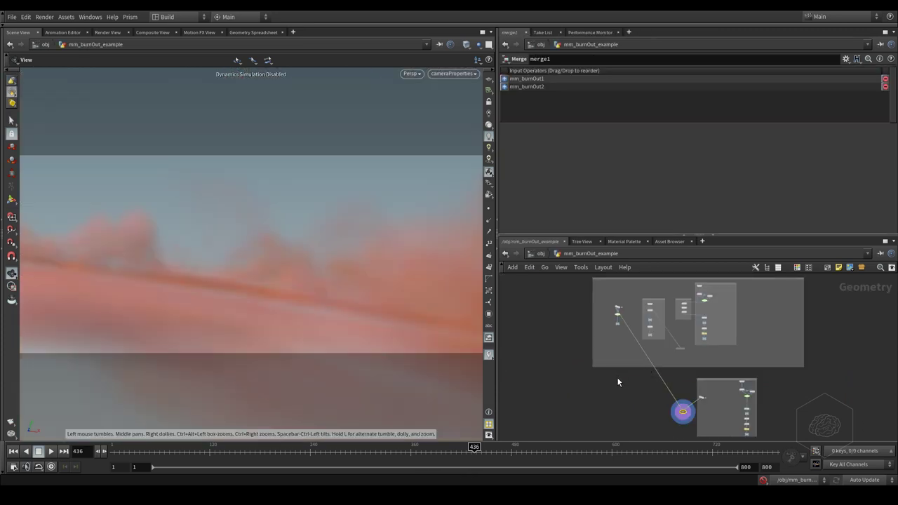
# - Collapse the parameter area to enlarge the network view and focus it on the ground node group
pyautogui.click(685, 232)
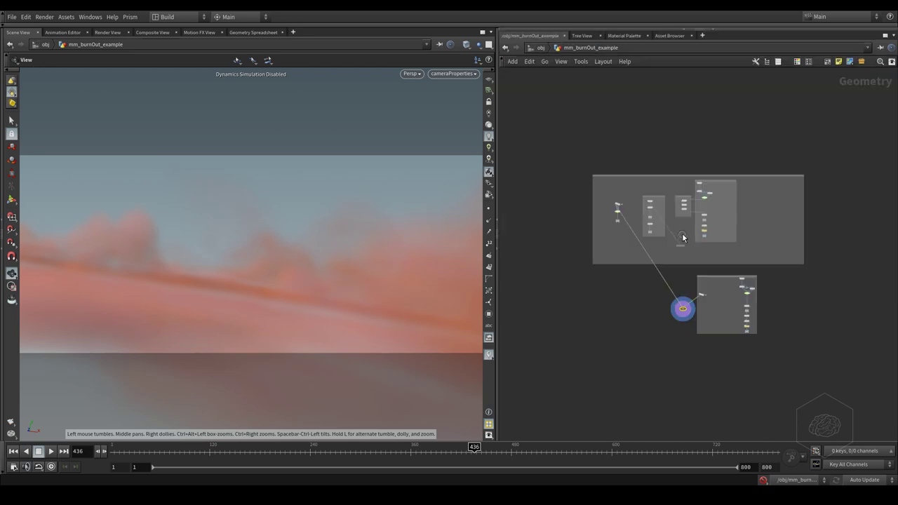
pyautogui.keyDown('alt'); pyautogui.moveTo(703, 156); pyautogui.dragTo(814, 159, button='right'); pyautogui.keyUp('alt')
pyautogui.keyDown('alt'); pyautogui.moveTo(686, 198); pyautogui.dragTo(798, 59, button='middle'); pyautogui.keyUp('alt')
pyautogui.keyDown('alt'); pyautogui.moveTo(589, 216); pyautogui.dragTo(673, 230, button='middle'); pyautogui.keyUp('alt')
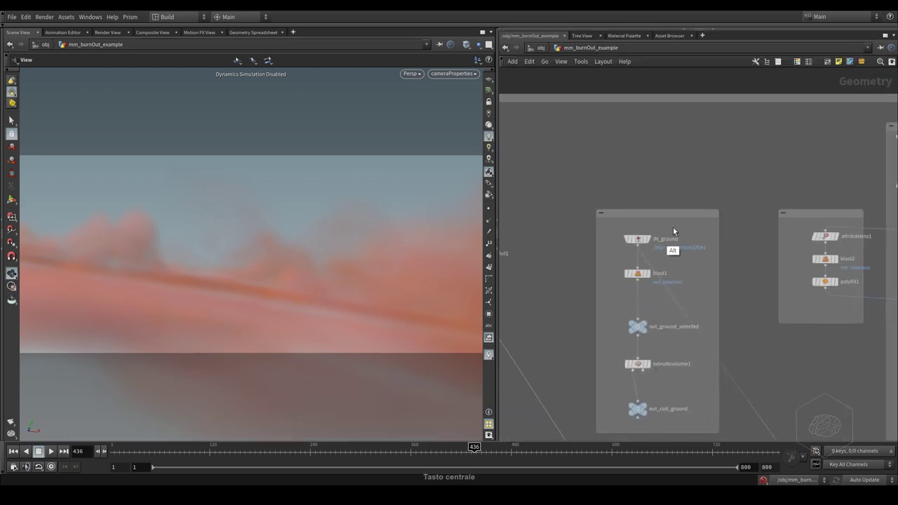
# - Review the ground branch by displaying IN_ground, blast1 and extrudevolume1 in turn, ending at the out_coll_ground null
pyautogui.click(649, 237)
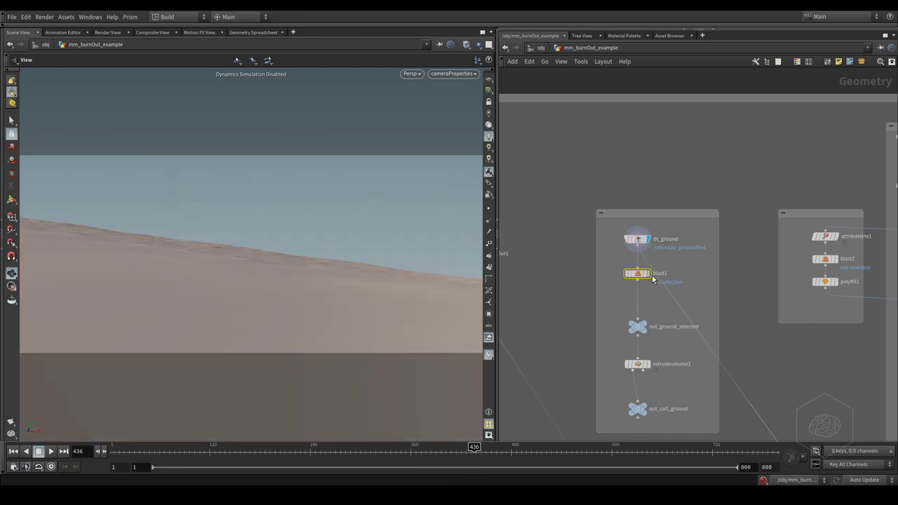
pyautogui.click(648, 274)
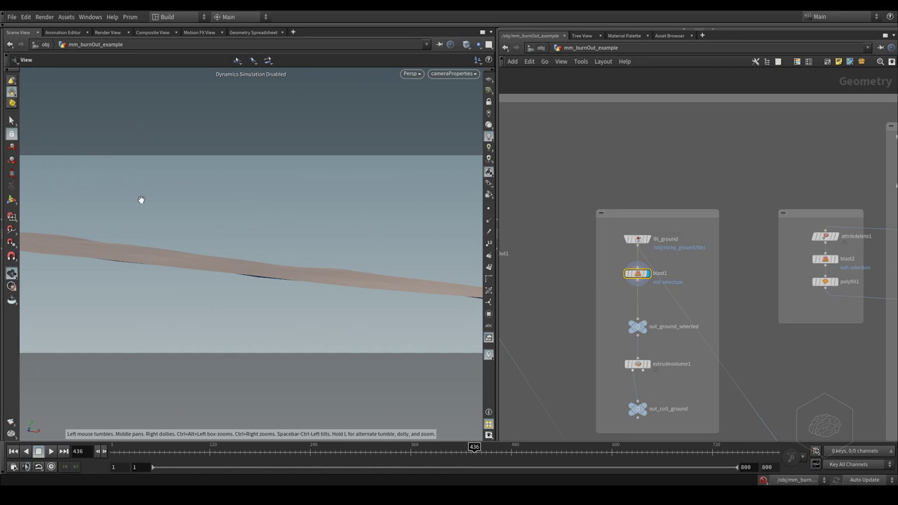
pyautogui.moveTo(727, 276); pyautogui.dragTo(697, 218, button='middle')
pyautogui.click(618, 307)
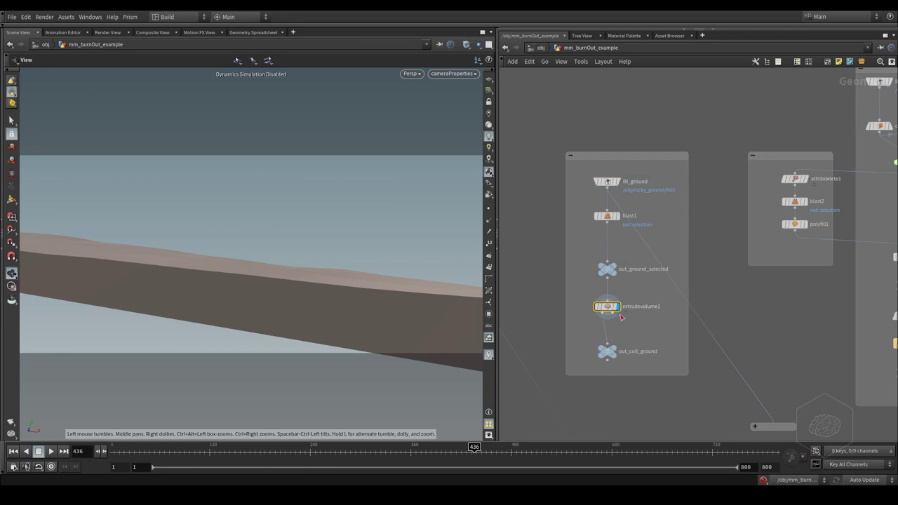
pyautogui.moveTo(635, 363); pyautogui.dragTo(591, 260, button='right')
pyautogui.moveTo(591, 260); pyautogui.dragTo(684, 250, button='middle')
pyautogui.click(631, 275)
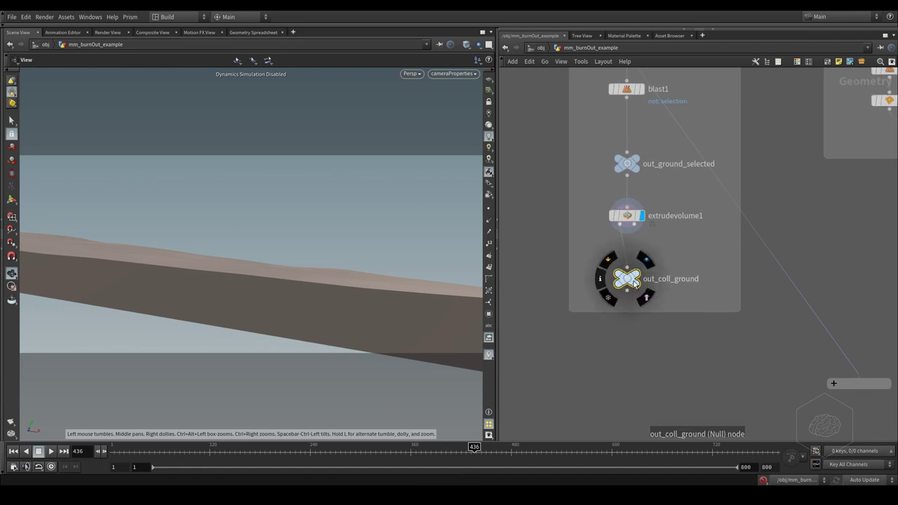
pyautogui.click(636, 280)
# - Show IN_monster as a wireframe template and display the convert1 node's geometry
pyautogui.moveTo(762, 237); pyautogui.dragTo(669, 238, button='middle')
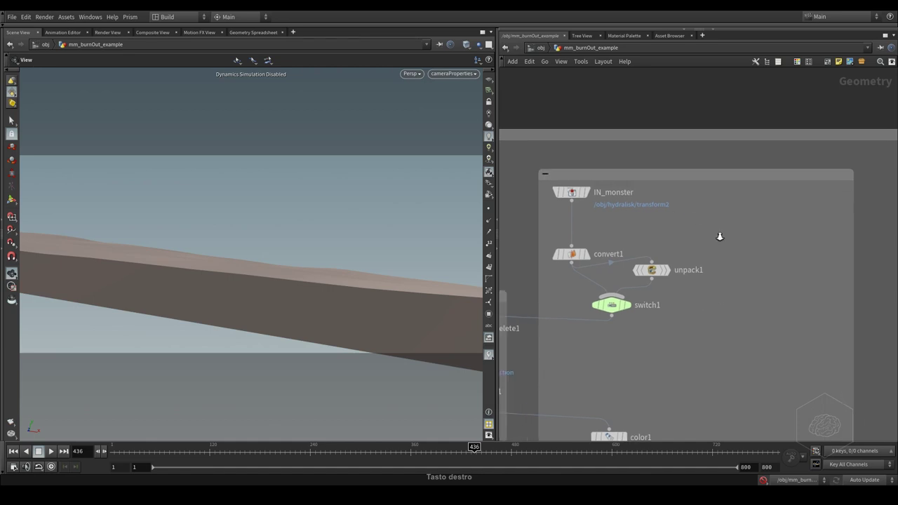
pyautogui.moveTo(719, 235); pyautogui.dragTo(678, 248, button='right')
pyautogui.moveTo(672, 230); pyautogui.dragTo(630, 217, button='middle')
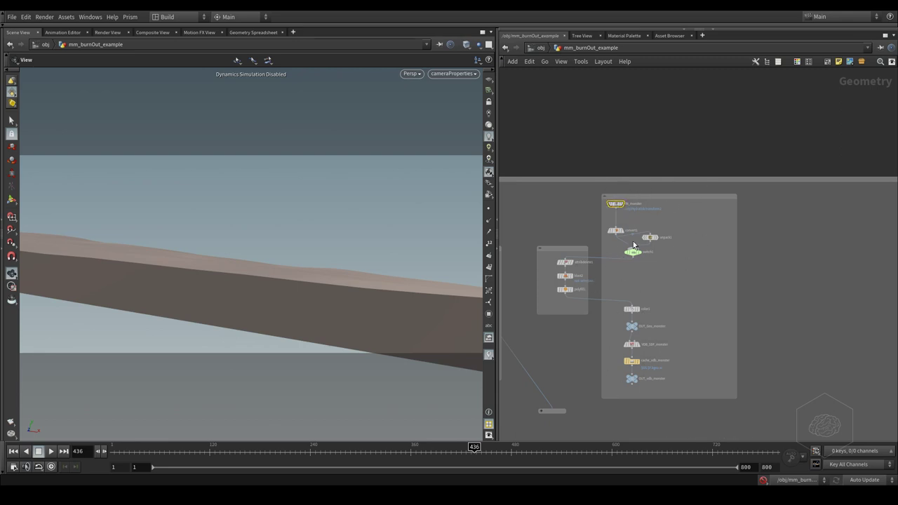
pyautogui.click(605, 205)
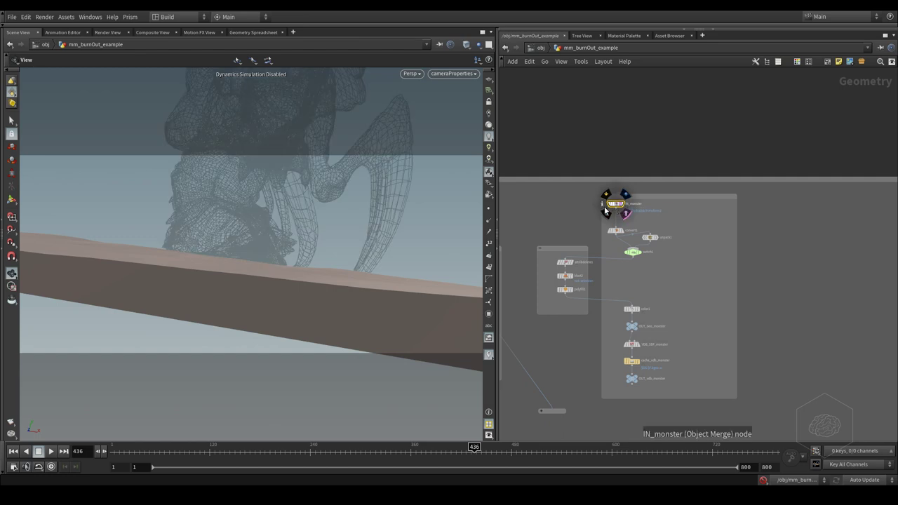
pyautogui.click(627, 236)
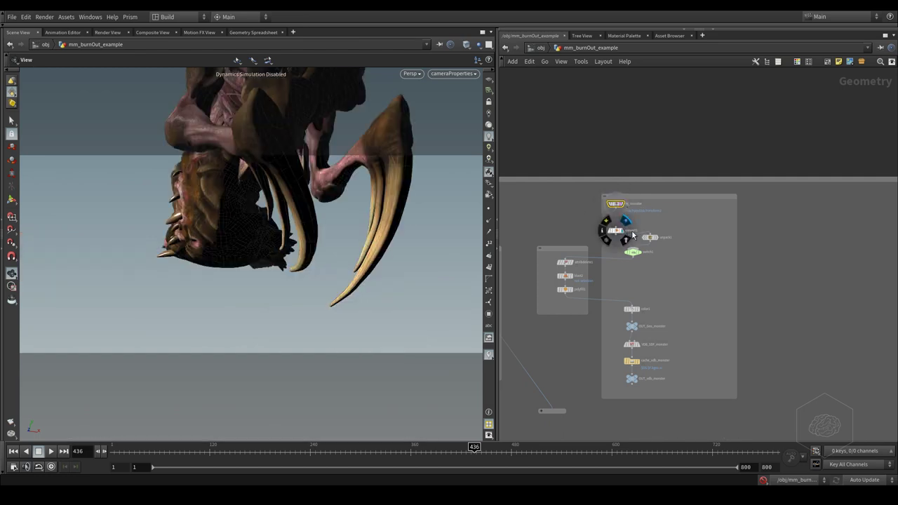
pyautogui.scroll(5, 639, 242)
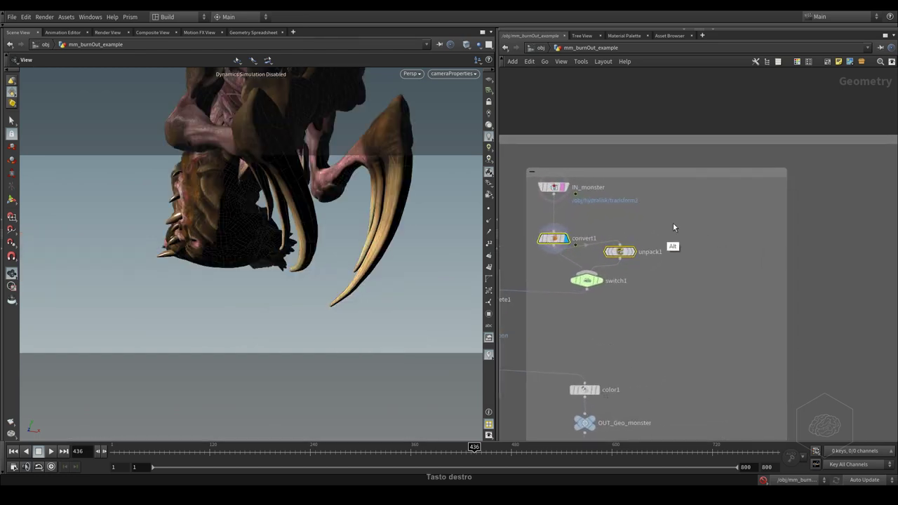
pyautogui.moveTo(728, 212); pyautogui.dragTo(673, 260)
pyautogui.moveTo(715, 301); pyautogui.dragTo(897, 233, button='middle')
# - Review the claw isolation branch by displaying attribdelete1, blast2, polyfill1 and color1 in turn, down to OUT_Geo_monster
pyautogui.click(711, 223)
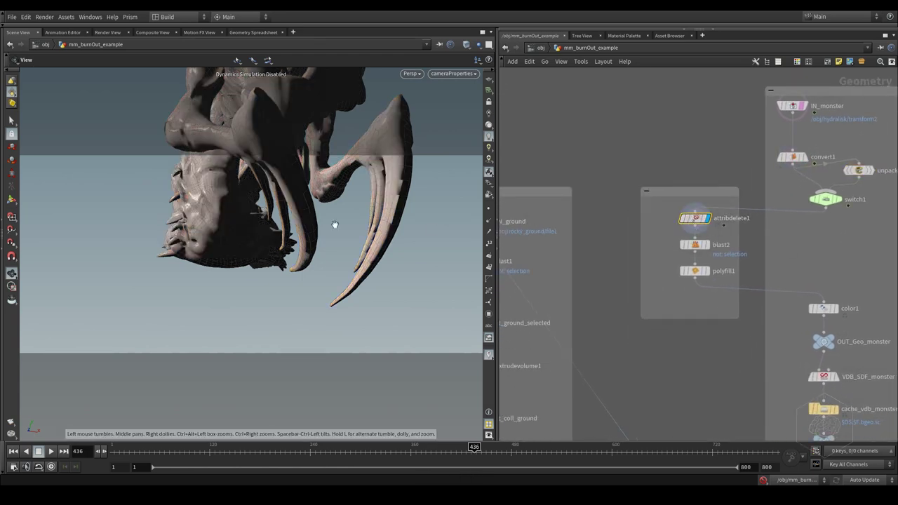
pyautogui.moveTo(788, 240); pyautogui.dragTo(611, 201, button='middle')
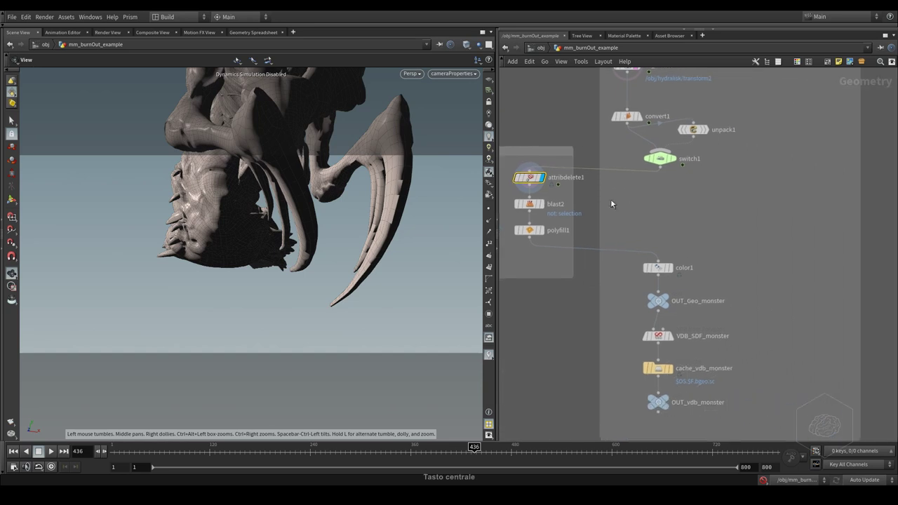
pyautogui.click(541, 204)
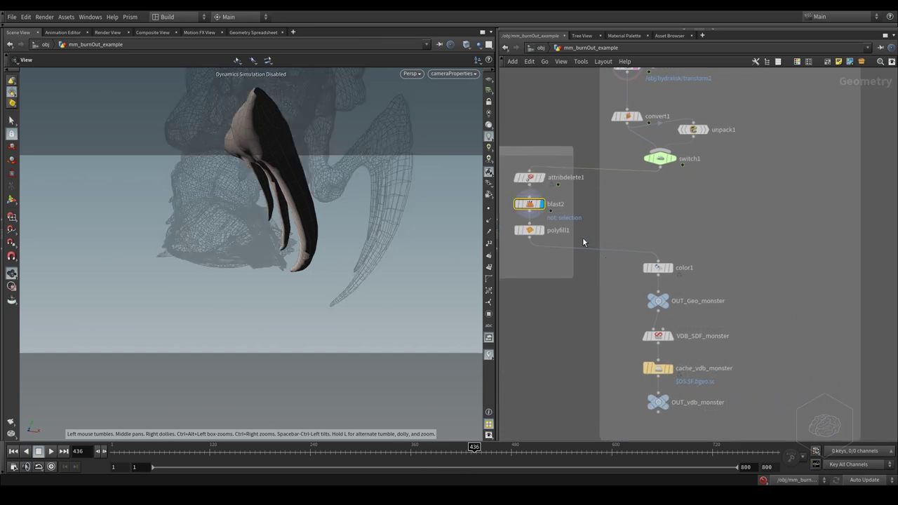
pyautogui.click(541, 230)
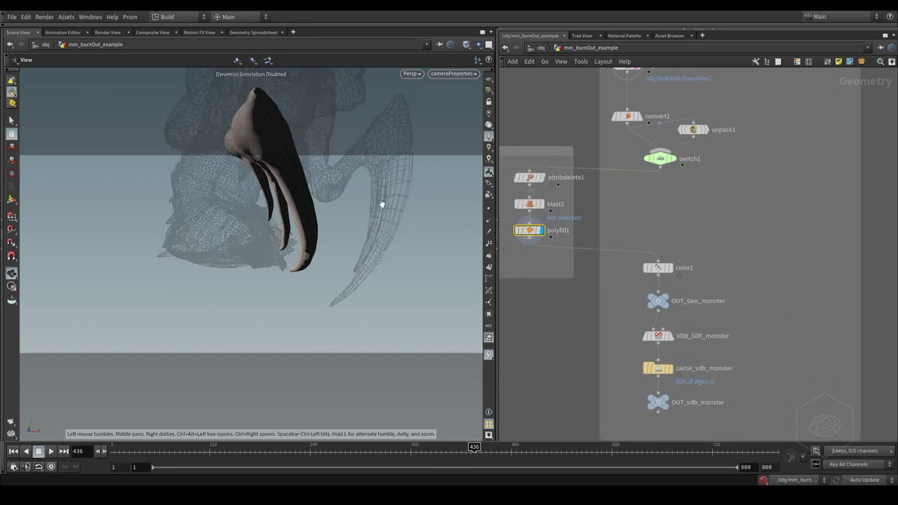
pyautogui.click(668, 267)
pyautogui.moveTo(753, 241); pyautogui.dragTo(716, 144, button='middle')
pyautogui.click(647, 178)
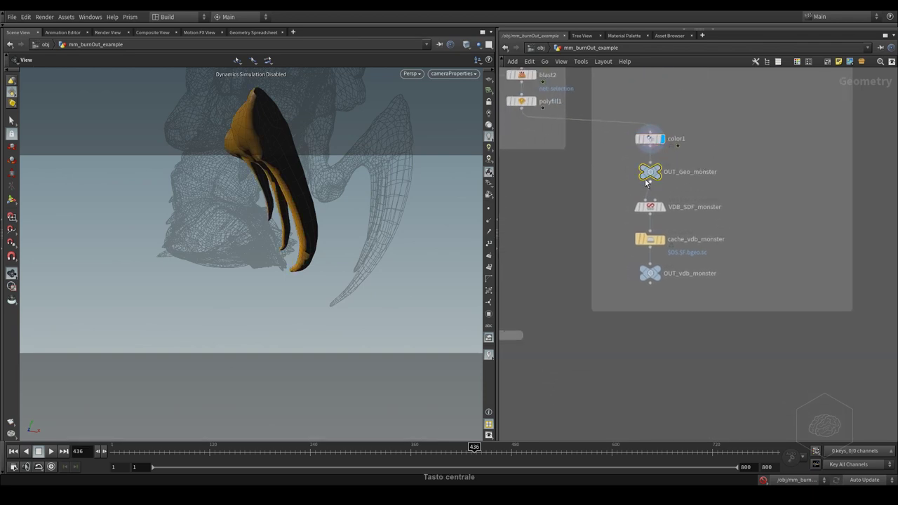
# - Display the VDB_SDF_monster node and examine the claw's converted volume from several angles
pyautogui.click(656, 208)
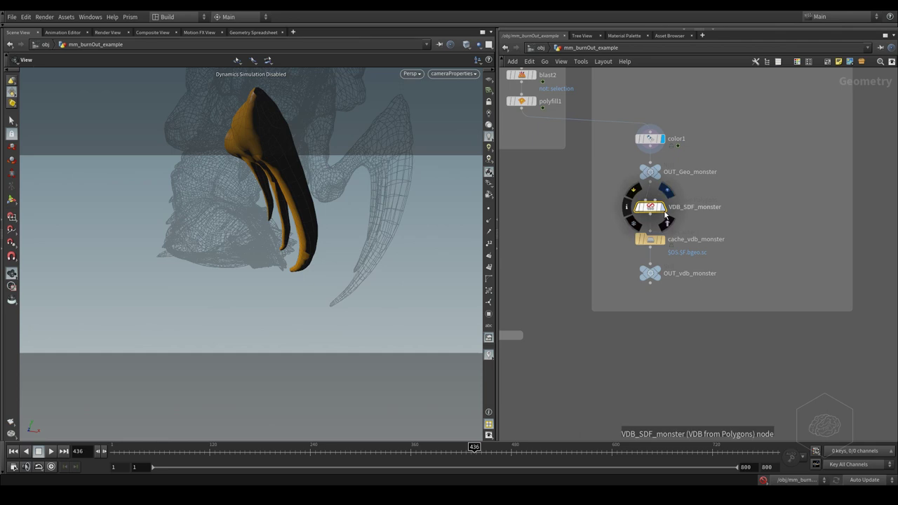
pyautogui.click(676, 205)
pyautogui.keyDown('alt'); pyautogui.moveTo(268, 187); pyautogui.dragTo(309, 225); pyautogui.keyUp('alt')
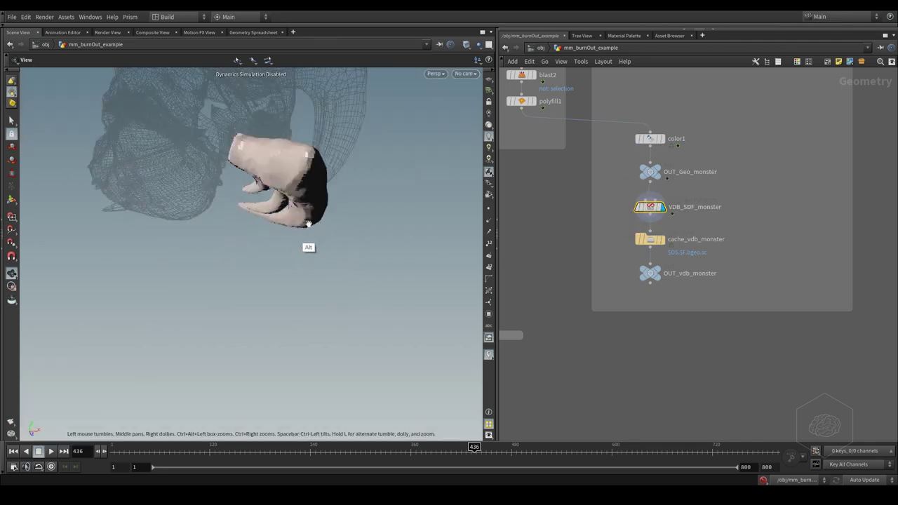
pyautogui.keyDown('alt'); pyautogui.moveTo(357, 214); pyautogui.dragTo(326, 209, button='right'); pyautogui.keyUp('alt')
pyautogui.keyDown('alt'); pyautogui.moveTo(326, 210); pyautogui.dragTo(373, 213); pyautogui.keyUp('alt')
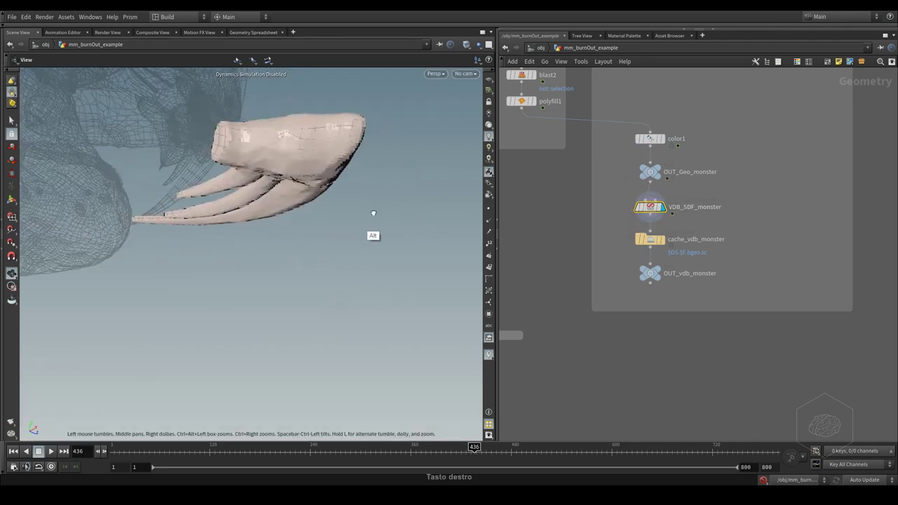
pyautogui.keyDown('alt'); pyautogui.moveTo(373, 213); pyautogui.dragTo(355, 234, button='right'); pyautogui.keyUp('alt')
pyautogui.keyDown('alt'); pyautogui.moveTo(355, 234); pyautogui.dragTo(225, 237); pyautogui.keyUp('alt')
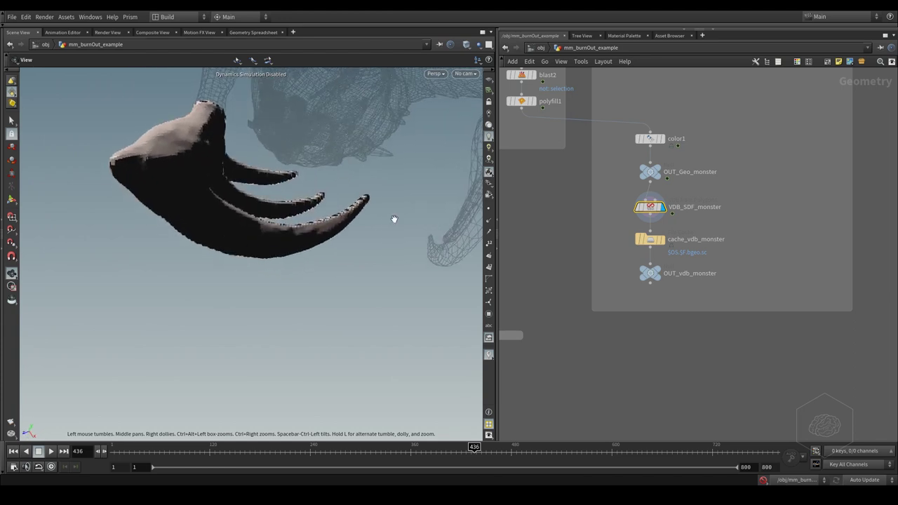
# - Check the cache_vdb_monster node, then return to the start of the network and display the mm_burnOut1 node
pyautogui.click(679, 245)
pyautogui.moveTo(753, 211); pyautogui.dragTo(722, 210, button='middle')
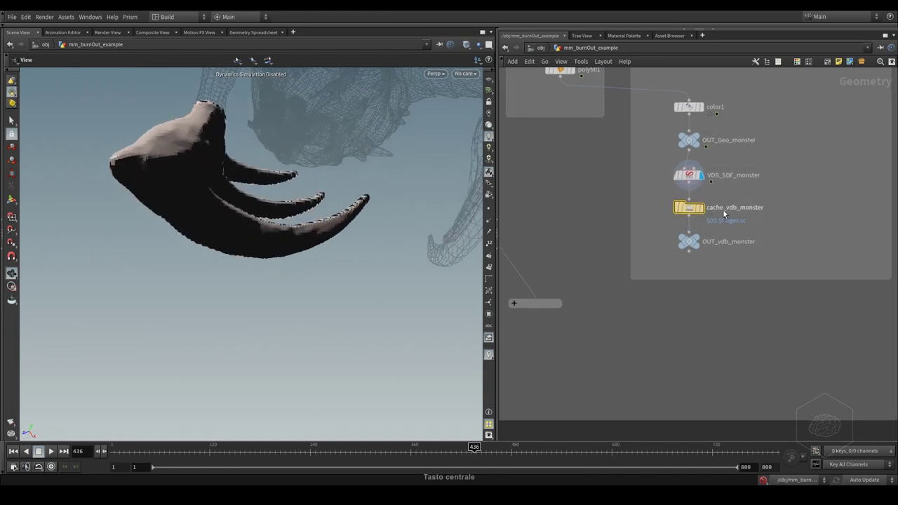
pyautogui.moveTo(591, 230); pyautogui.dragTo(835, 235, button='middle')
pyautogui.moveTo(556, 217); pyautogui.dragTo(868, 254, button='middle')
pyautogui.moveTo(546, 208); pyautogui.dragTo(527, 287, button='middle')
pyautogui.moveTo(707, 182); pyautogui.dragTo(541, 181, button='middle')
pyautogui.moveTo(639, 204); pyautogui.dragTo(573, 241, button='middle')
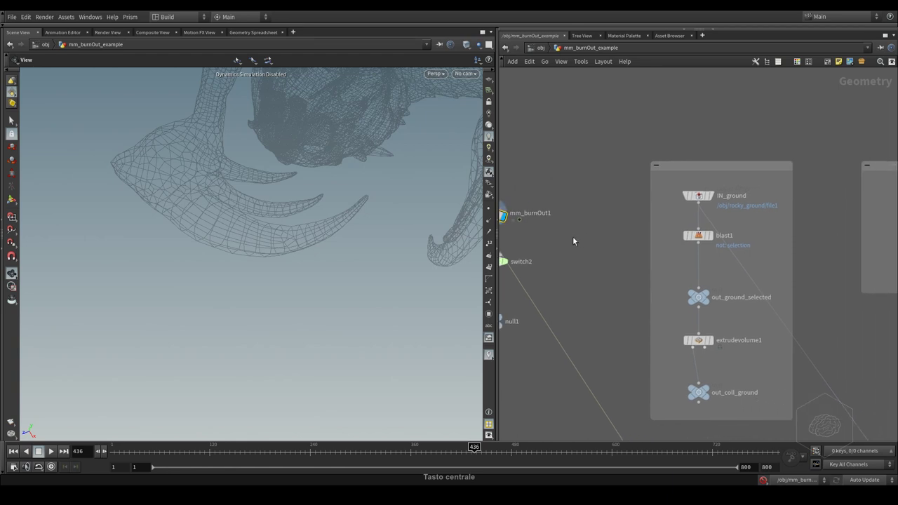
# - Show mm_burnOut1's Base Geometry parameters and widen the network area so its nodes stay visible beside them
pyautogui.press('p')
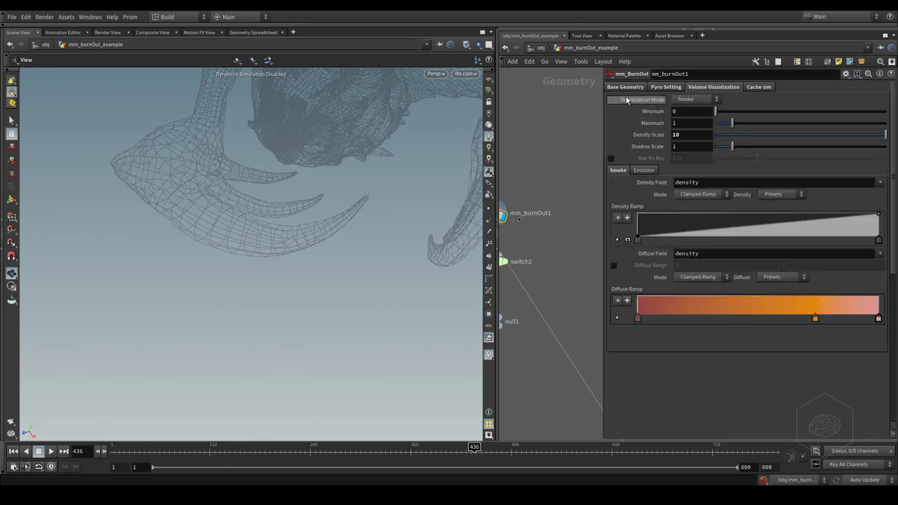
pyautogui.click(632, 87)
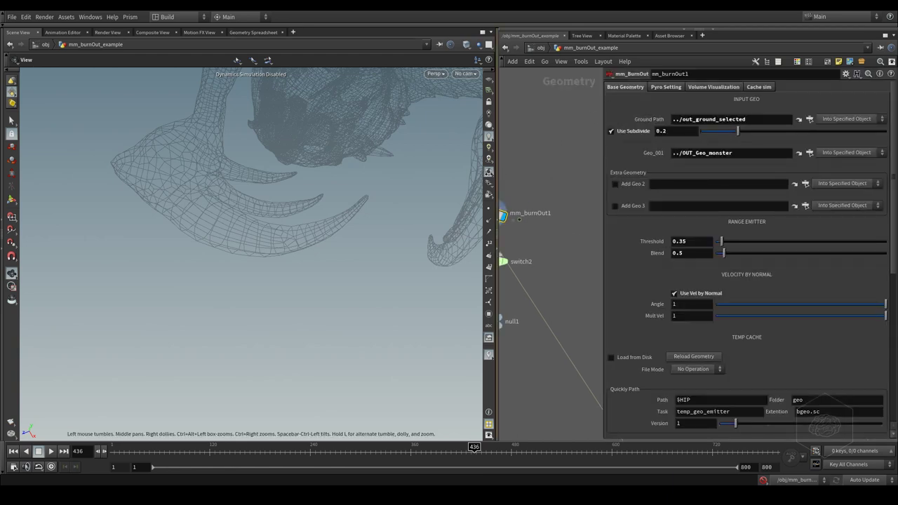
pyautogui.moveTo(497, 211); pyautogui.dragTo(353, 211)
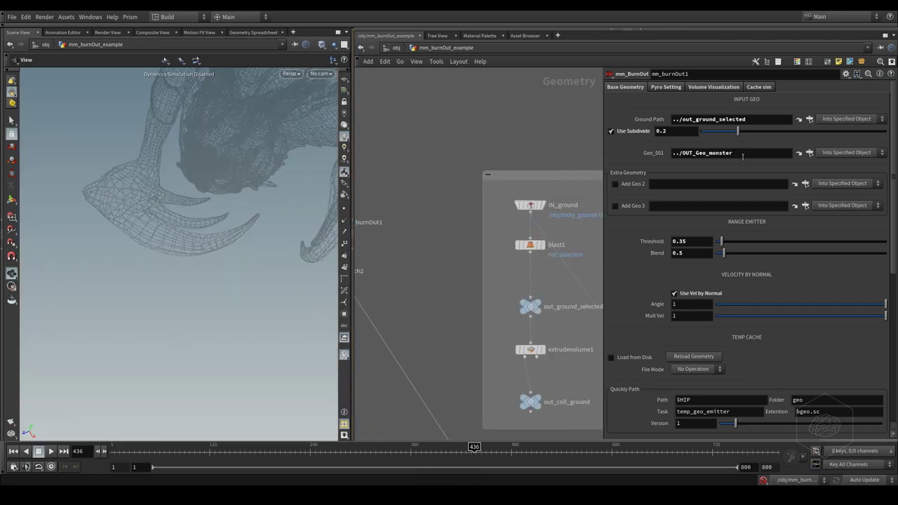
pyautogui.moveTo(380, 245); pyautogui.dragTo(556, 207, button='middle')
pyautogui.moveTo(549, 223); pyautogui.dragTo(523, 272, button='right')
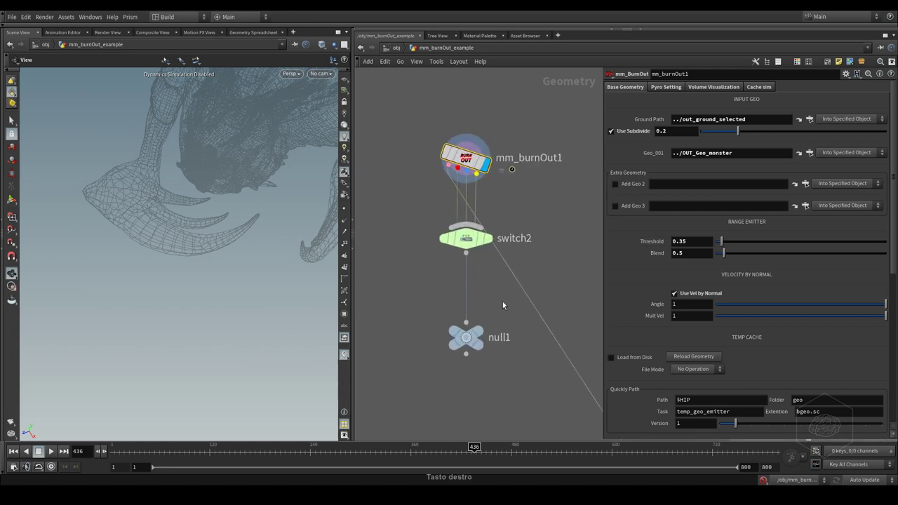
# - Display null1 with switch2's parameters shown, and examine the emitter around the claw at frame 411
pyautogui.click(469, 339)
pyautogui.click(479, 331)
pyautogui.click(465, 240)
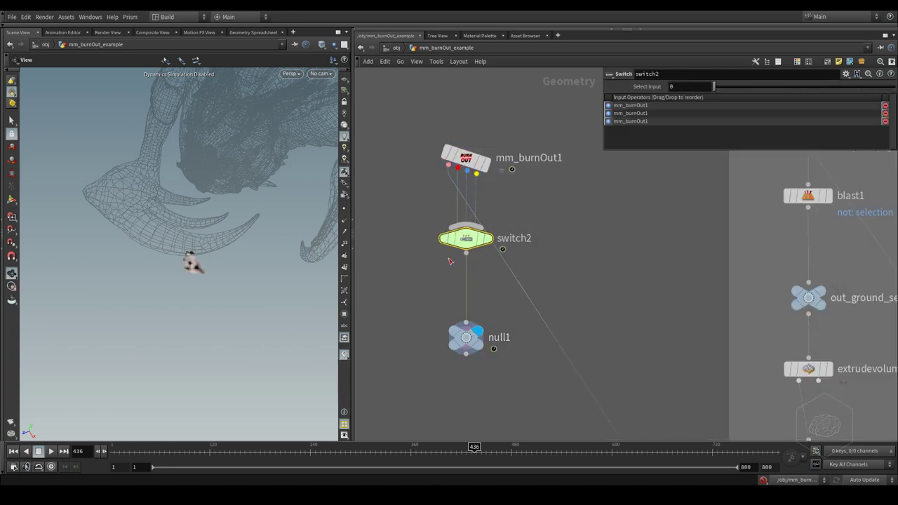
pyautogui.keyDown('alt'); pyautogui.moveTo(218, 257); pyautogui.dragTo(240, 237); pyautogui.keyUp('alt')
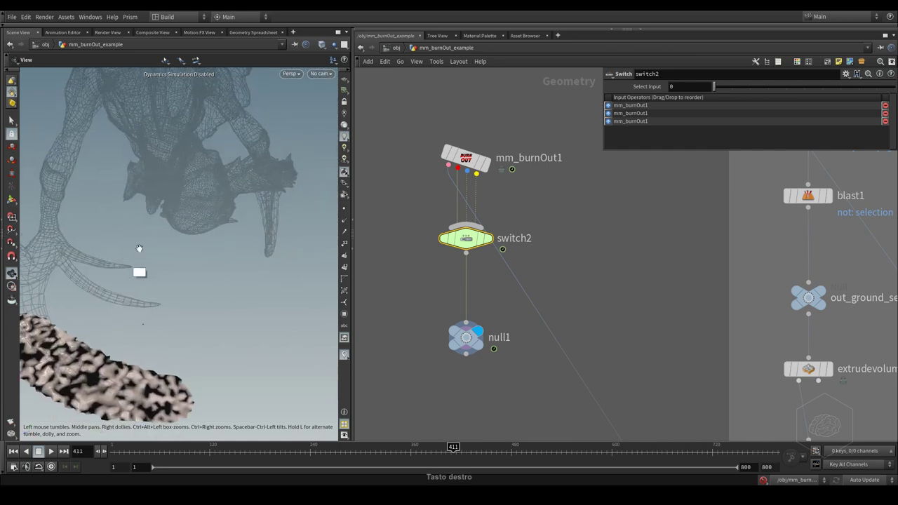
pyautogui.keyDown('alt'); pyautogui.moveTo(138, 249); pyautogui.dragTo(118, 310, button='middle'); pyautogui.keyUp('alt')
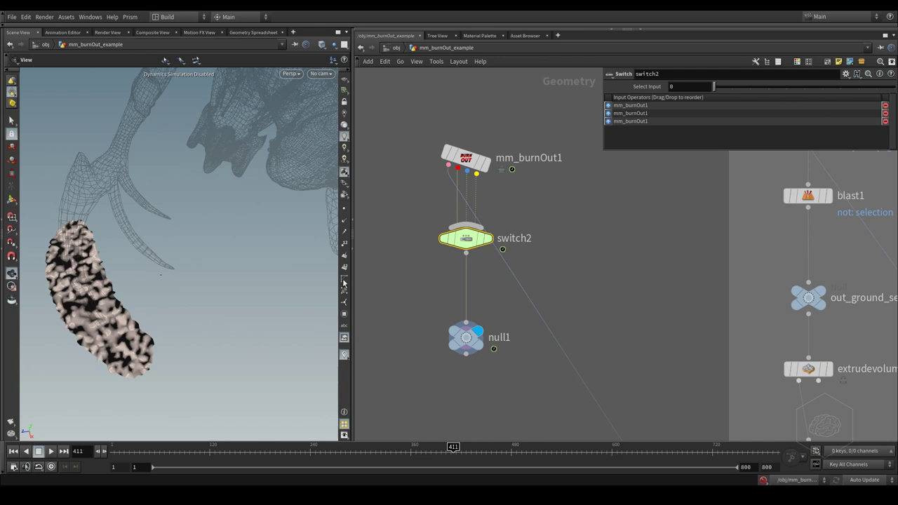
# - Review mm_burnOut1's Base Geometry parameters and enable Show Bound Container in its DOP pyro settings
pyautogui.moveTo(525, 116); pyautogui.dragTo(430, 193)
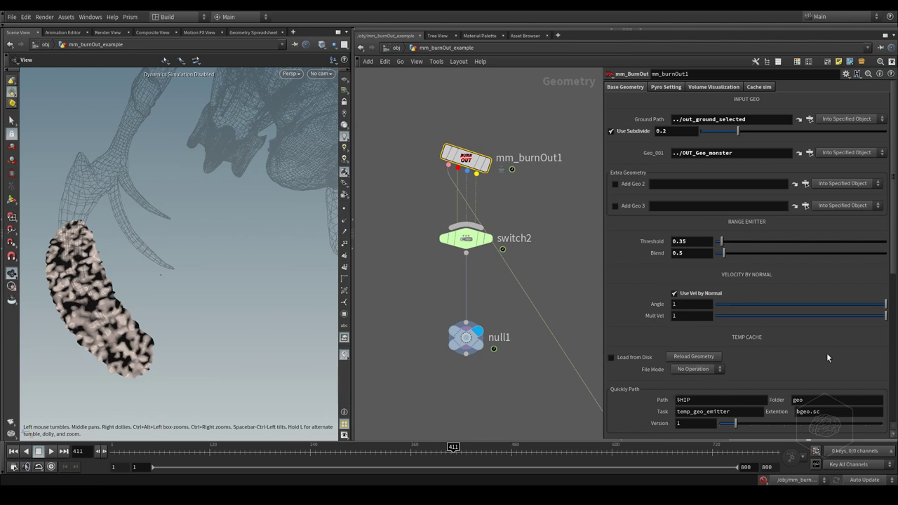
pyautogui.moveTo(893, 276); pyautogui.dragTo(883, 225)
pyautogui.click(663, 87)
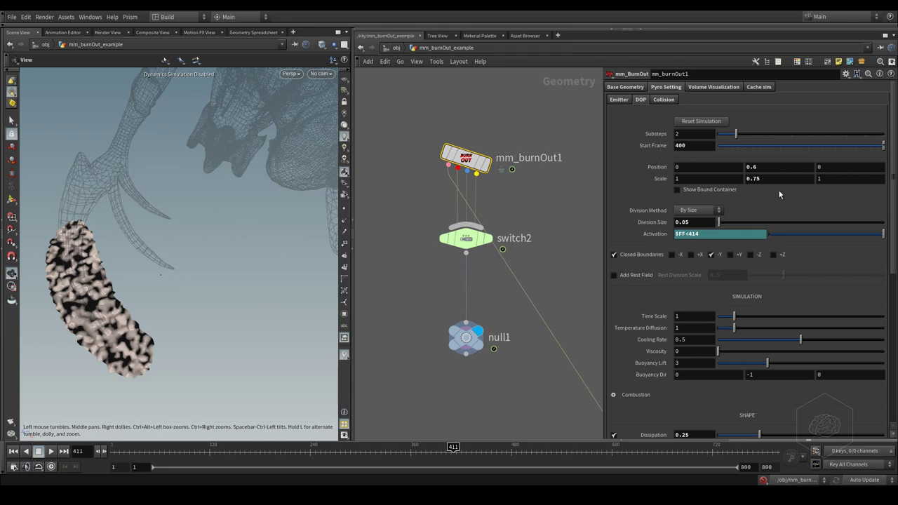
pyautogui.click(692, 190)
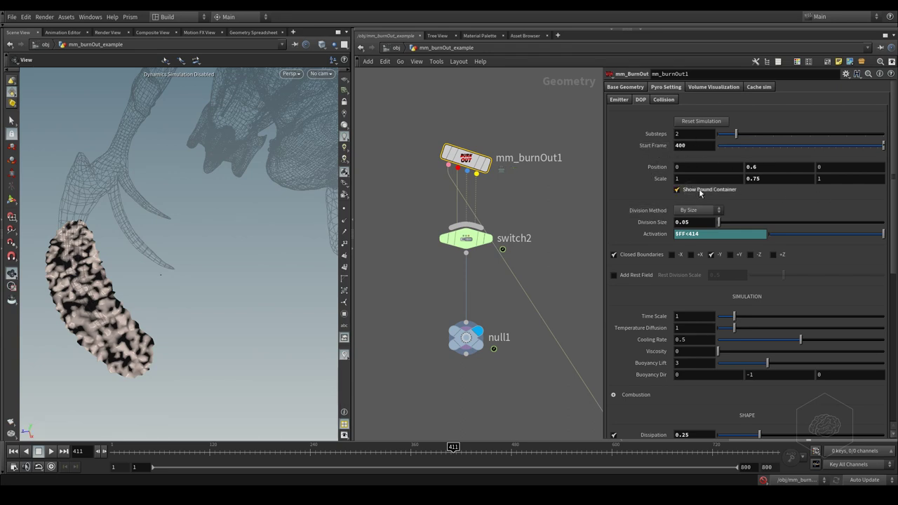
# - Set switch2's Select Input to 1, then display mm_burnOut1 and examine the smoke inside its bounding container
pyautogui.moveTo(208, 251)
pyautogui.mouseDown()
pyautogui.moveTo(215, 297)
pyautogui.moveTo(161, 311)
pyautogui.mouseUp()
pyautogui.click(466, 337)
pyautogui.click(493, 238)
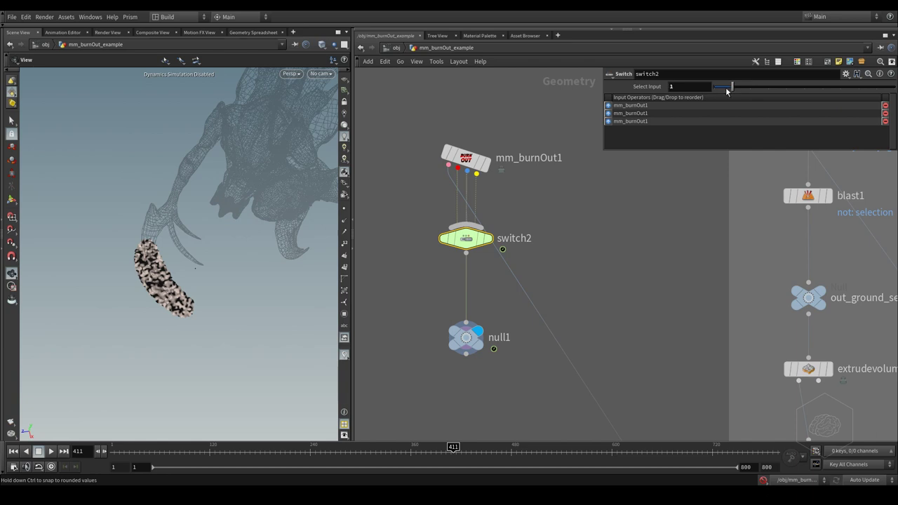
pyautogui.click(487, 167)
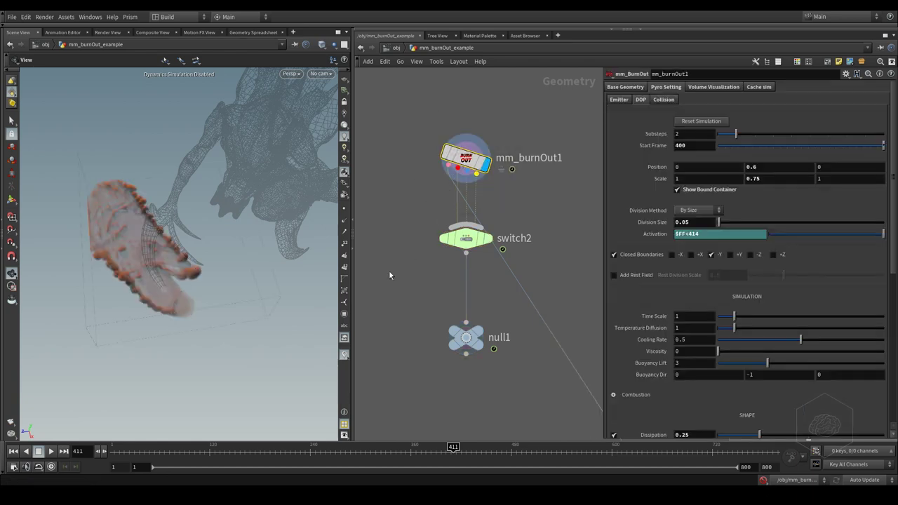
pyautogui.keyDown('alt'); pyautogui.moveTo(233, 309); pyautogui.dragTo(121, 254); pyautogui.keyUp('alt')
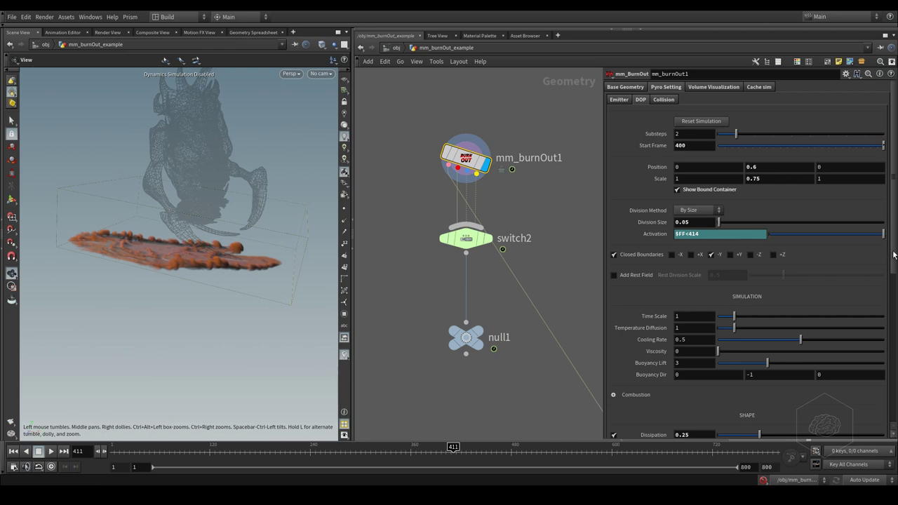
# - Review mm_burnOut1's DOP simulation and shape parameters, then show its Collision settings
pyautogui.scroll(-6, 894, 255)
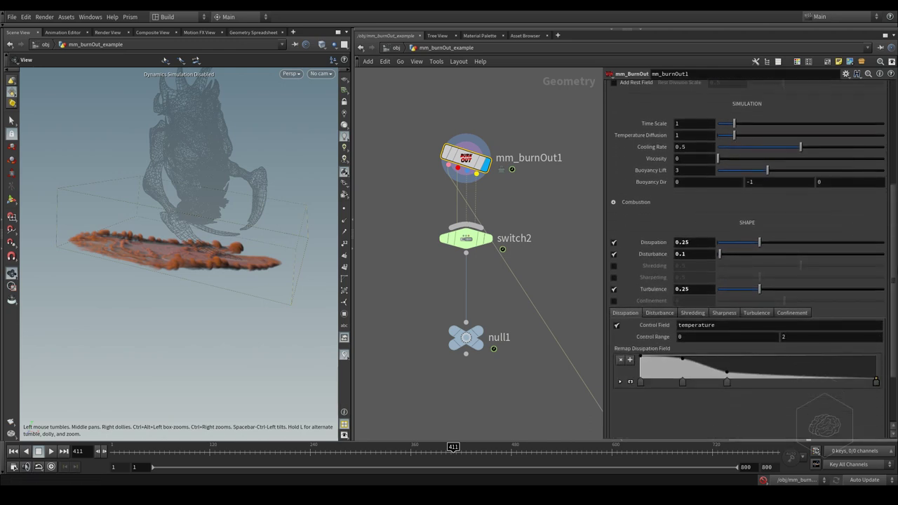
pyautogui.moveTo(890, 294); pyautogui.dragTo(896, 236)
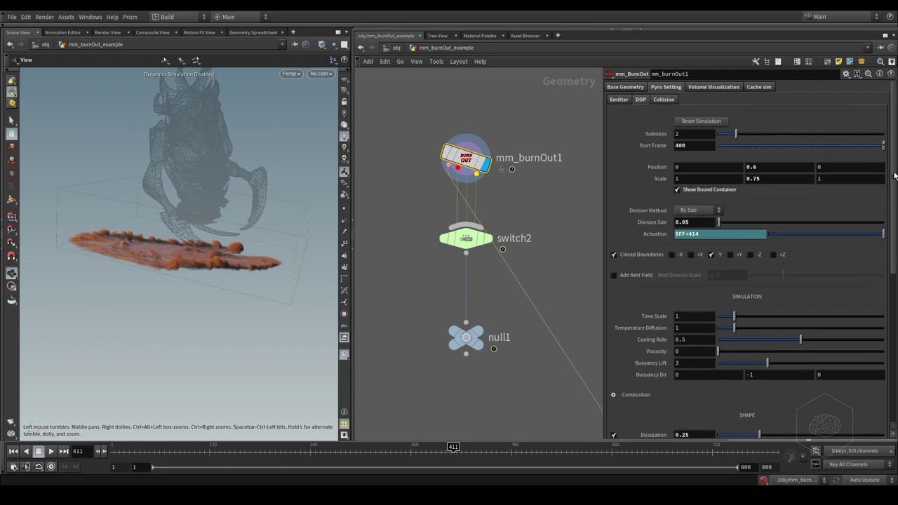
pyautogui.click(663, 101)
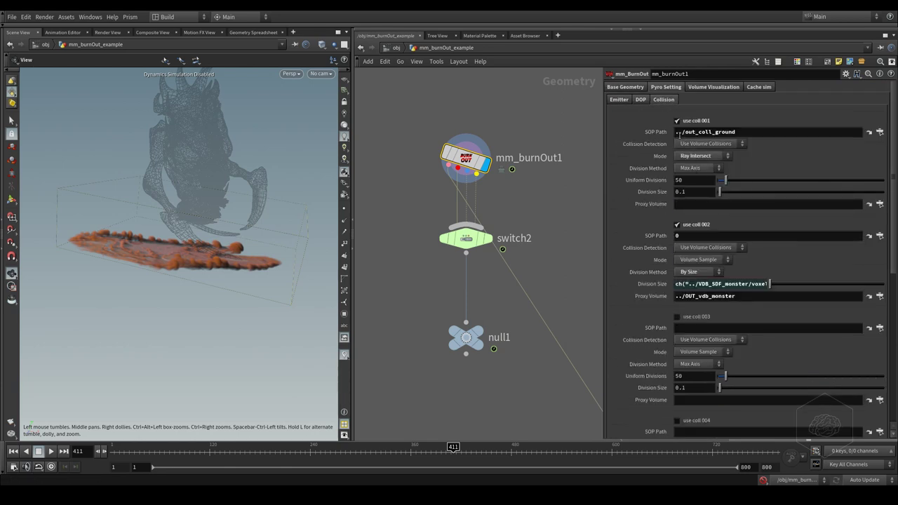
# - Locate the out_coll_ground node used as the first collision source, then return to mm_burnOut1's Collision settings
pyautogui.moveTo(553, 146); pyautogui.dragTo(393, 154, button='middle')
pyautogui.moveTo(554, 200); pyautogui.dragTo(383, 105, button='middle')
pyautogui.moveTo(530, 174); pyautogui.dragTo(488, 163, button='middle')
pyautogui.moveTo(505, 335); pyautogui.dragTo(428, 377)
pyautogui.click(428, 378)
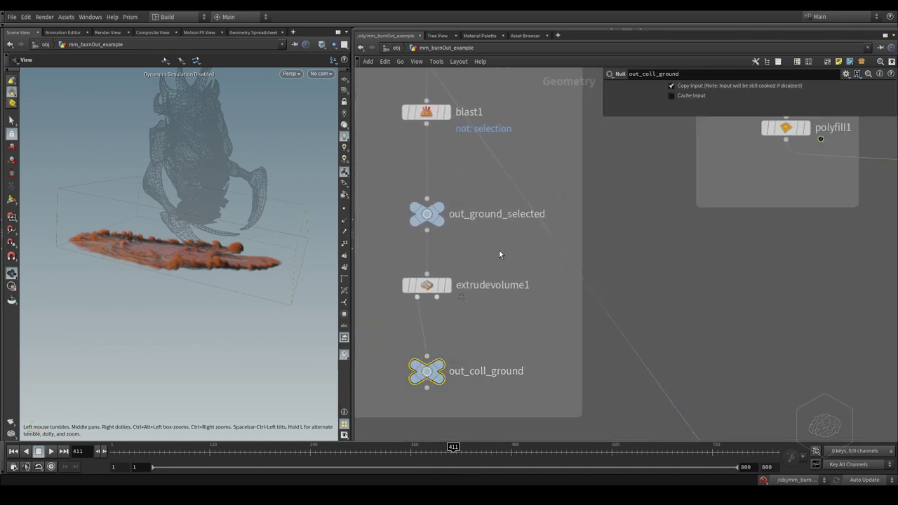
pyautogui.moveTo(428, 377); pyautogui.dragTo(851, 429, button='middle')
pyautogui.click(508, 143)
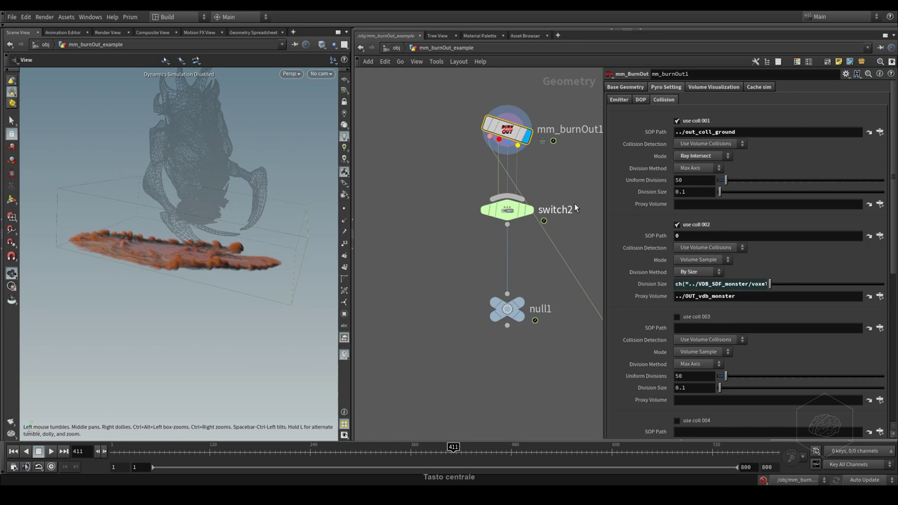
# - Set the second collision object's SOP Path to ../OUT_Geo_monster, using the node from the monster branch
pyautogui.moveTo(568, 209); pyautogui.dragTo(339, 205, button='middle')
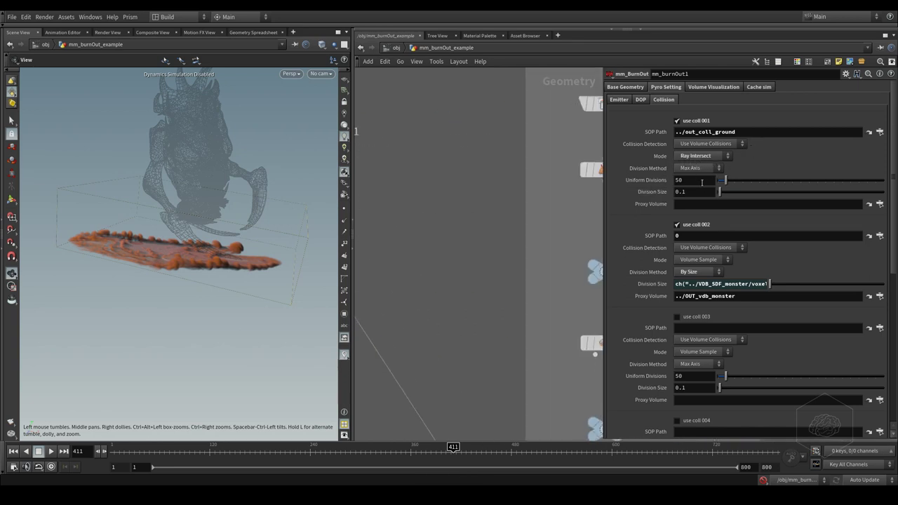
pyautogui.moveTo(488, 257); pyautogui.dragTo(314, 203, button='middle')
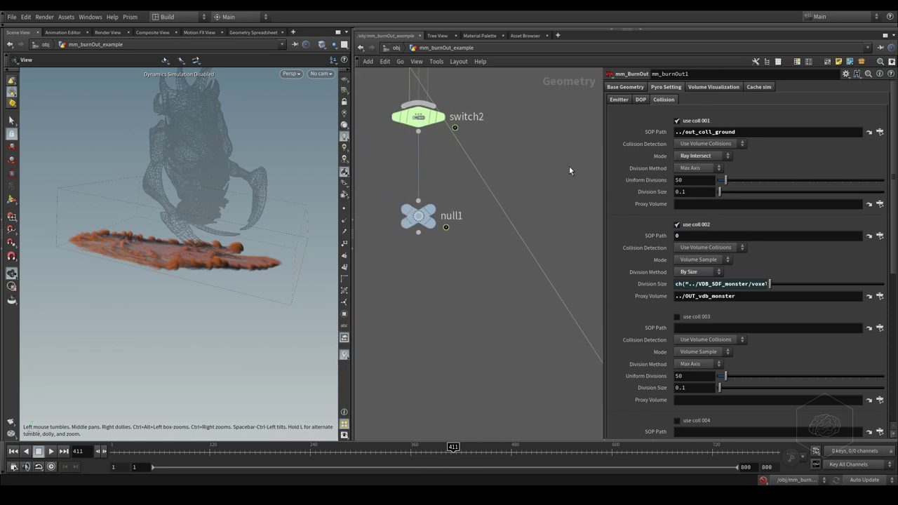
pyautogui.moveTo(570, 171); pyautogui.dragTo(412, 214, button='middle')
pyautogui.middleClick(550, 166)
pyautogui.moveTo(514, 182); pyautogui.dragTo(322, 242, button='middle')
pyautogui.moveTo(512, 186); pyautogui.dragTo(483, 262, button='middle')
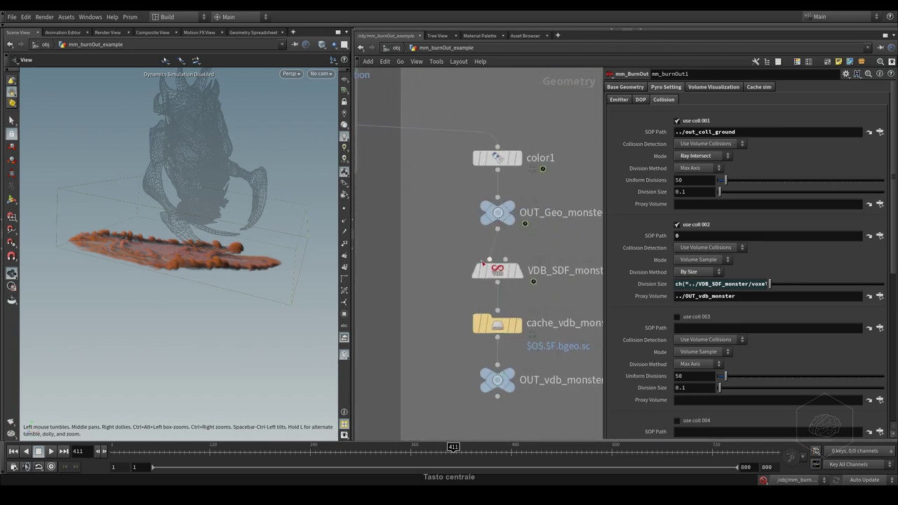
pyautogui.middleClick(482, 262)
pyautogui.moveTo(455, 210); pyautogui.dragTo(441, 267, button='middle')
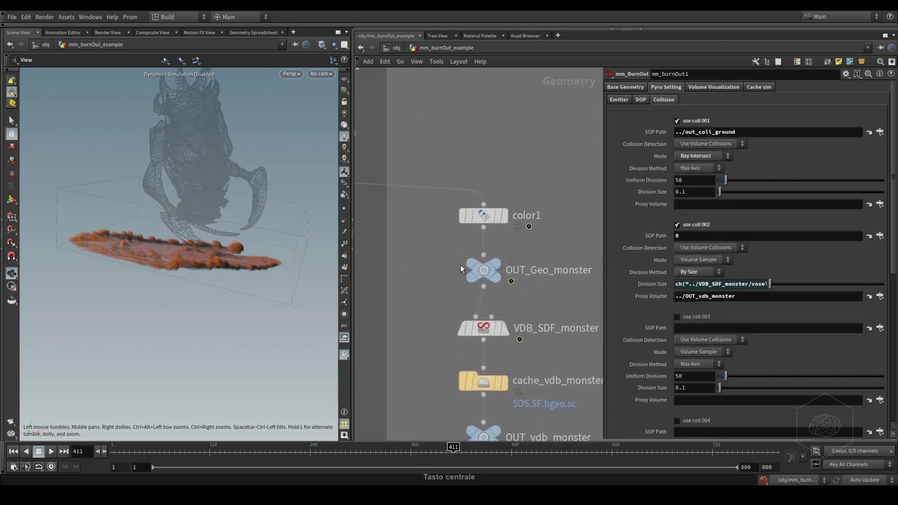
pyautogui.moveTo(484, 270); pyautogui.dragTo(723, 238)
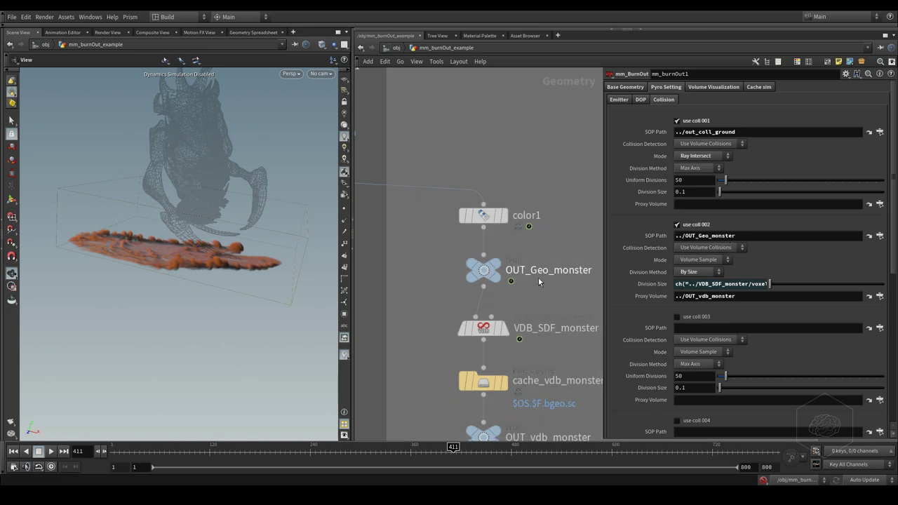
# - Show the second collision's Division Size as a value, compare it with VDB_SDF_monster's Voxel Size, and reselect mm_burnOut1
pyautogui.moveTo(558, 208); pyautogui.dragTo(594, 210, button='middle')
pyautogui.moveTo(535, 165); pyautogui.dragTo(565, 192, button='middle')
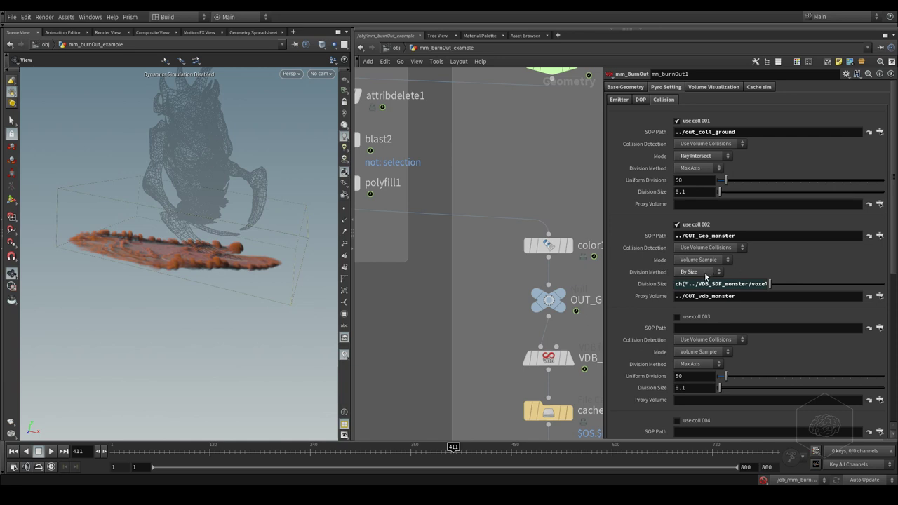
pyautogui.click(658, 286)
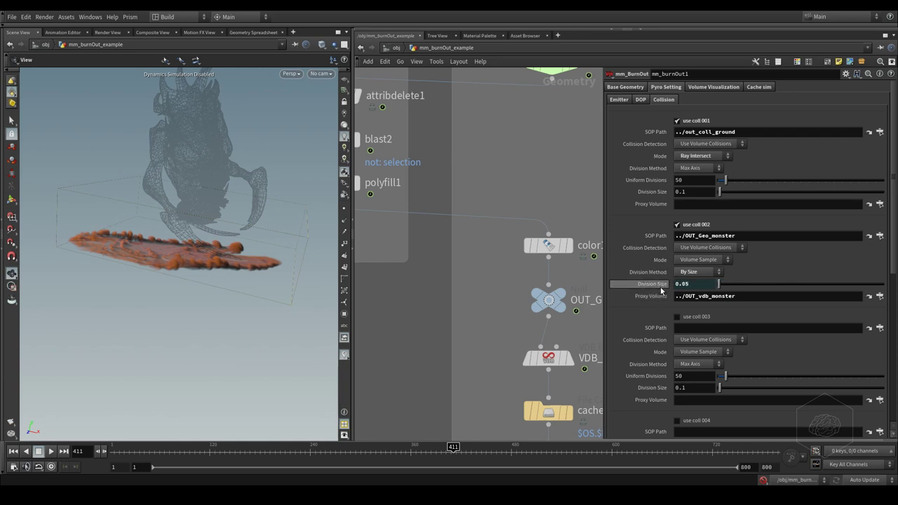
pyautogui.moveTo(488, 305); pyautogui.dragTo(381, 287, button='middle')
pyautogui.moveTo(492, 300); pyautogui.dragTo(411, 358)
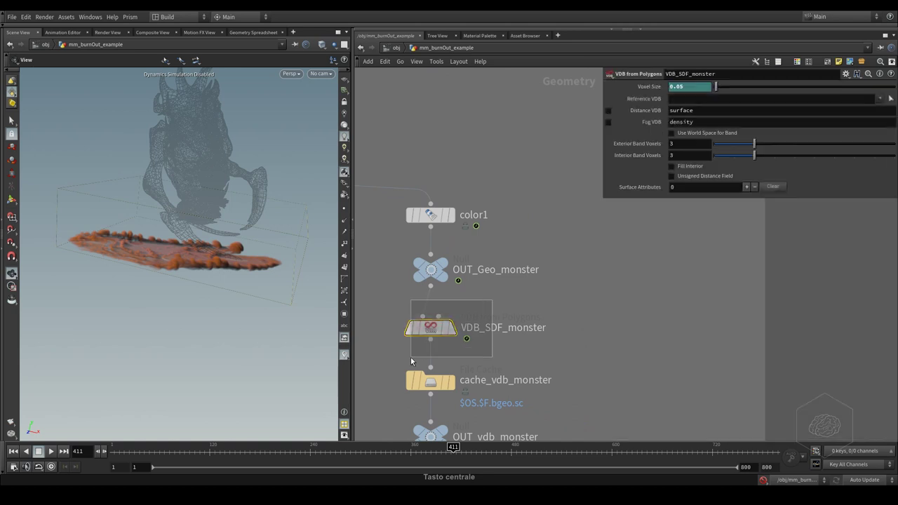
pyautogui.moveTo(524, 262); pyautogui.dragTo(713, 264, button='middle')
pyautogui.moveTo(465, 305)
pyautogui.mouseDown(button='middle')
pyautogui.moveTo(678, 327)
pyautogui.moveTo(717, 383)
pyautogui.mouseUp(button='middle')
pyautogui.moveTo(507, 305)
pyautogui.mouseDown(button='middle')
pyautogui.moveTo(682, 276)
pyautogui.moveTo(765, 302)
pyautogui.mouseUp(button='middle')
pyautogui.moveTo(551, 205); pyautogui.dragTo(477, 275)
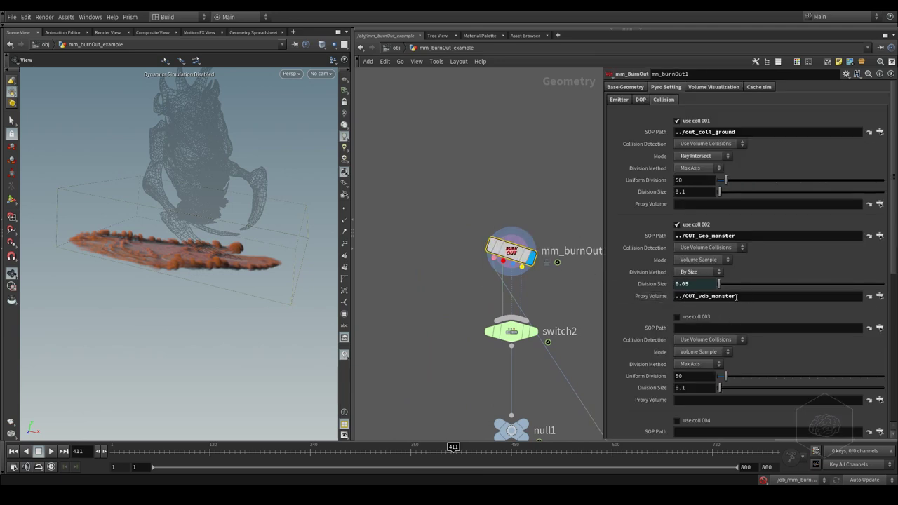
# - Show mm_burnOut1's Volume Visualization parameters with its node kept in view
pyautogui.moveTo(550, 264); pyautogui.dragTo(355, 180, button='middle')
pyautogui.moveTo(508, 228); pyautogui.dragTo(561, 200, button='middle')
pyautogui.click(707, 87)
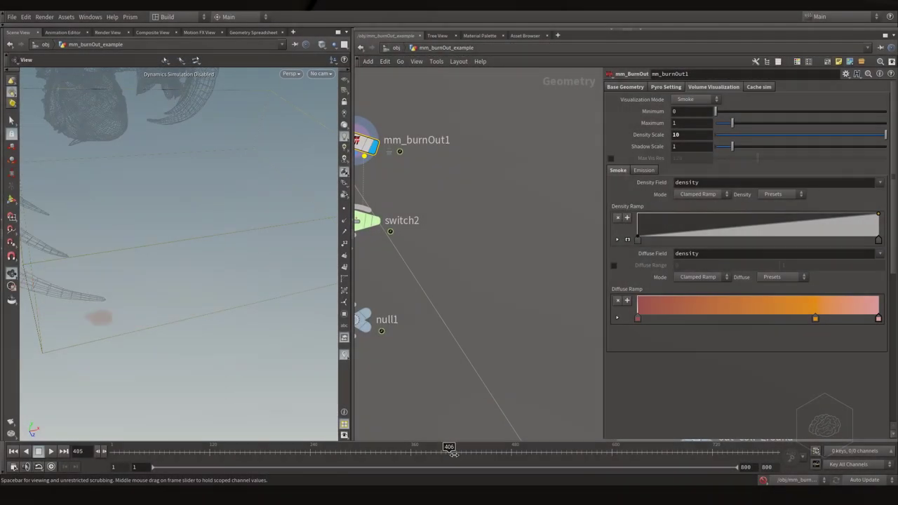
# - Scrub the simulation to frame 413, examine the smoke from several angles, and advance to frame 421
pyautogui.moveTo(454, 455); pyautogui.dragTo(456, 454)
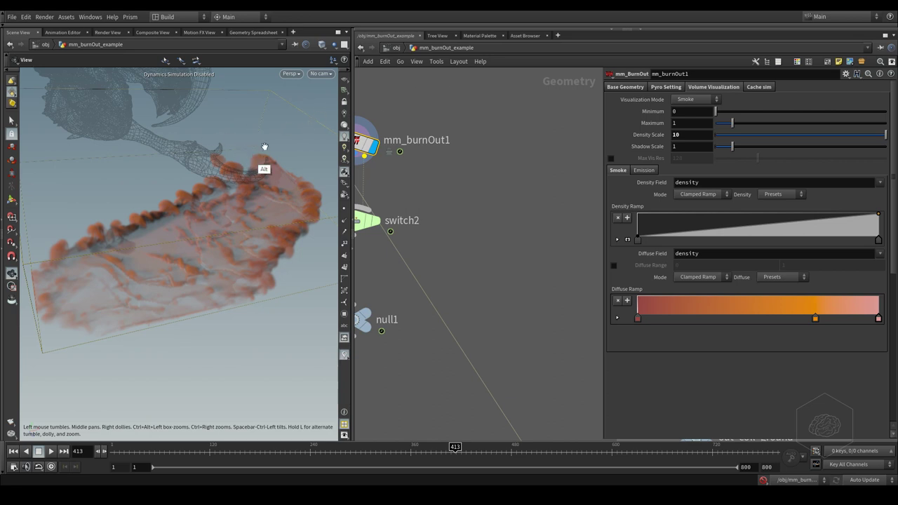
pyautogui.keyDown('alt'); pyautogui.moveTo(276, 169); pyautogui.dragTo(220, 165, button='right'); pyautogui.keyUp('alt')
pyautogui.keyDown('alt'); pyautogui.moveTo(217, 162); pyautogui.dragTo(203, 209, button='middle'); pyautogui.keyUp('alt')
pyautogui.keyDown('alt'); pyautogui.moveTo(186, 189); pyautogui.dragTo(241, 165); pyautogui.keyUp('alt')
pyautogui.keyDown('alt'); pyautogui.moveTo(241, 164); pyautogui.dragTo(189, 203, button='right'); pyautogui.keyUp('alt')
pyautogui.keyDown('alt'); pyautogui.moveTo(189, 203); pyautogui.dragTo(155, 240); pyautogui.keyUp('alt')
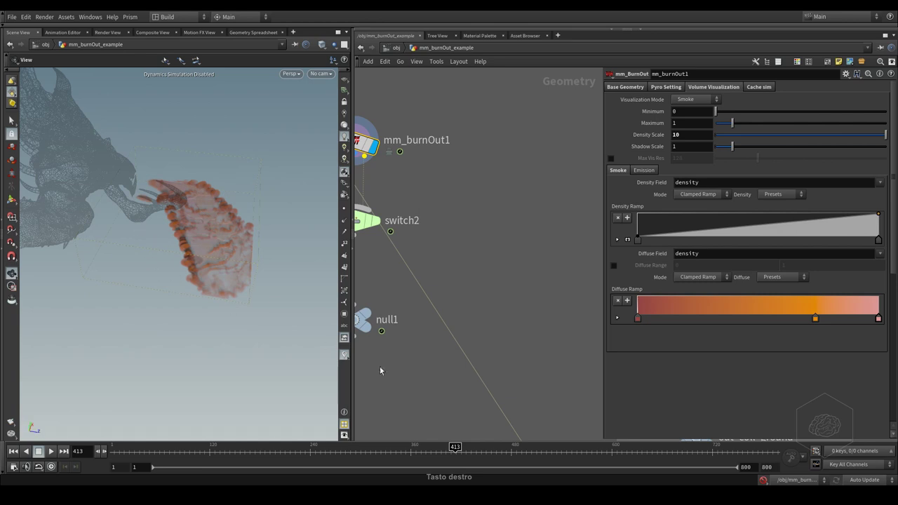
pyautogui.moveTo(458, 447)
pyautogui.mouseDown()
pyautogui.moveTo(471, 448)
pyautogui.moveTo(462, 447)
pyautogui.mouseUp()
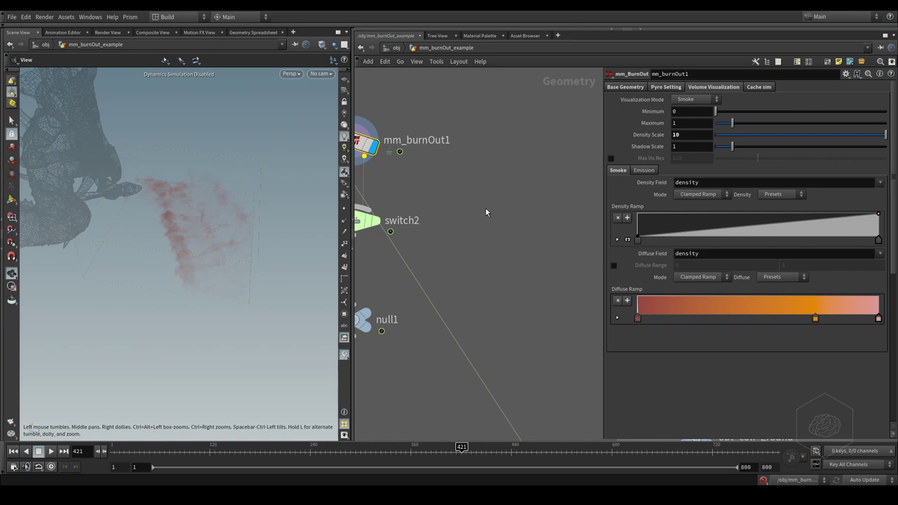
# - Review the cyborg ground branch by displaying blast3 and extrudevolume2 in turn
pyautogui.moveTo(486, 208); pyautogui.dragTo(507, 178, button='middle')
pyautogui.scroll(-2, 487, 184)
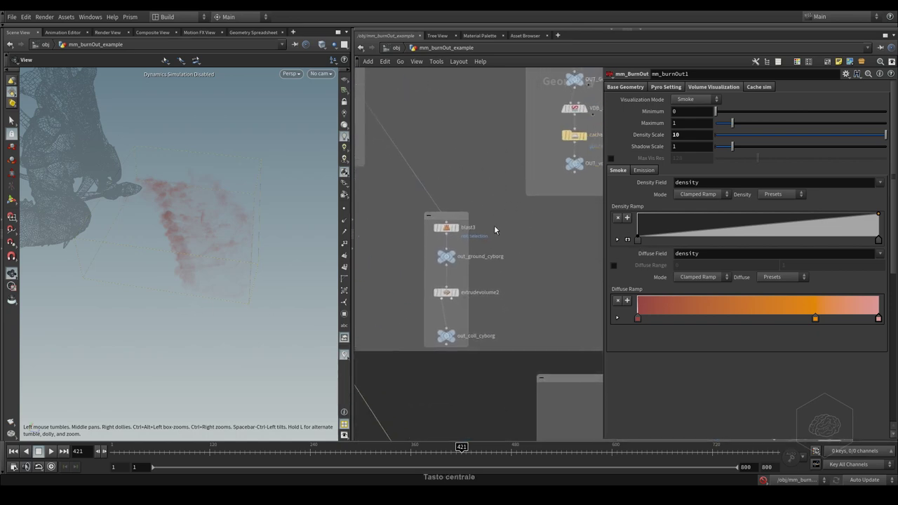
pyautogui.click(449, 228)
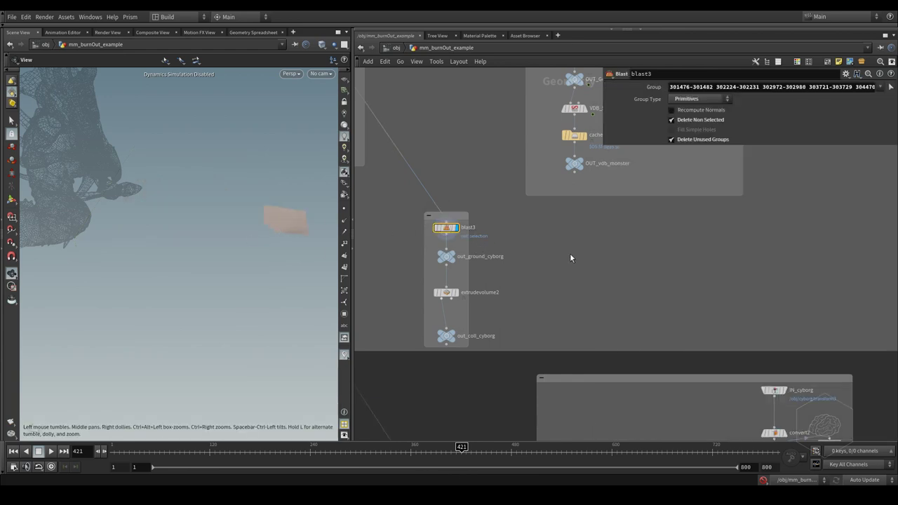
pyautogui.moveTo(569, 258); pyautogui.dragTo(554, 217, button='middle')
pyautogui.click(430, 251)
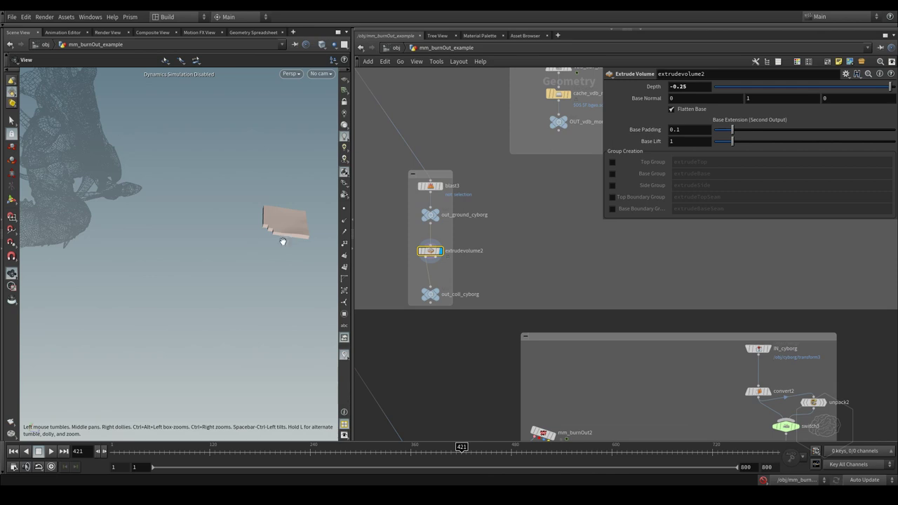
pyautogui.moveTo(422, 257); pyautogui.dragTo(492, 207, button='middle')
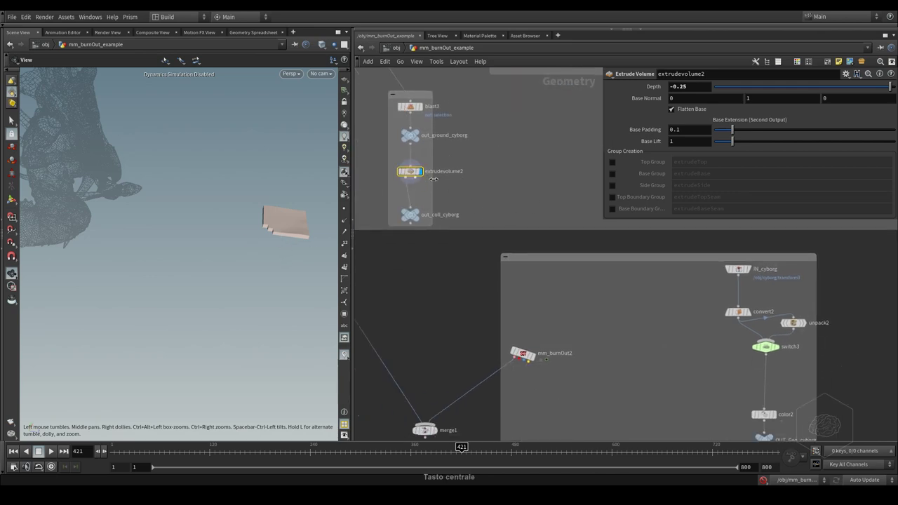
pyautogui.moveTo(563, 194); pyautogui.dragTo(560, 242, button='middle')
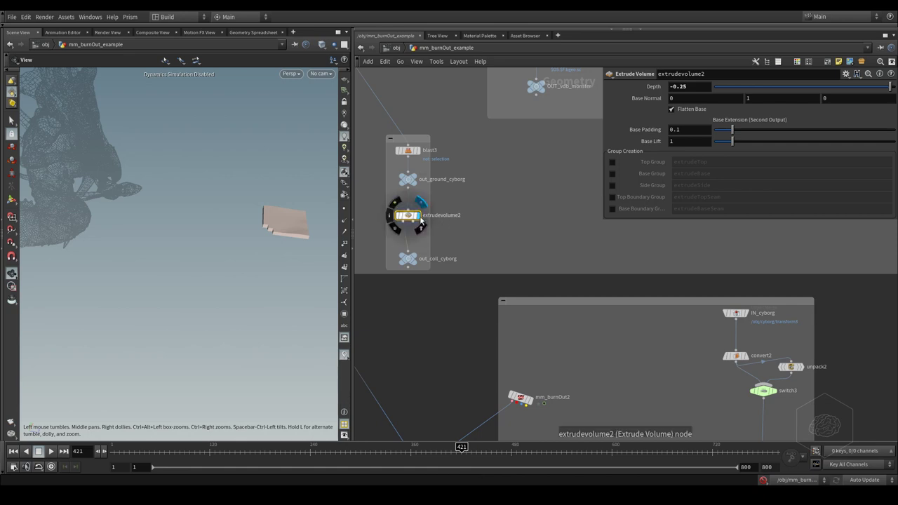
# - Display the IN_cyborg node in the cyborg branch and reset the scene view to its home position
pyautogui.moveTo(545, 235); pyautogui.dragTo(496, 193, button='middle')
pyautogui.click(428, 164)
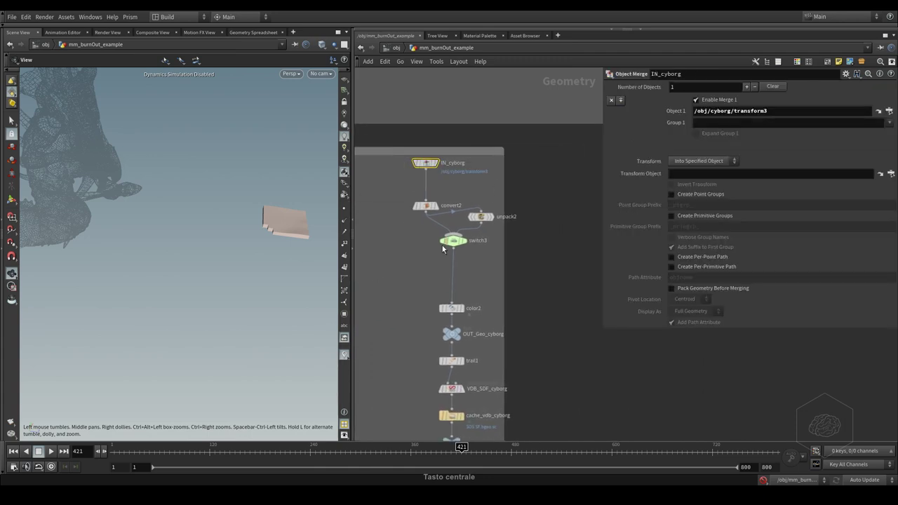
pyautogui.click(436, 165)
pyautogui.moveTo(370, 281); pyautogui.dragTo(461, 247, button='middle')
pyautogui.hotkey('space', 'h')
# - Select the mm_burnOut2 node and show its Base Geometry parameters
pyautogui.moveTo(460, 285); pyautogui.dragTo(687, 307, button='middle')
pyautogui.moveTo(589, 314); pyautogui.dragTo(447, 291, button='middle')
pyautogui.moveTo(561, 361); pyautogui.dragTo(674, 397, button='middle')
pyautogui.click(497, 254)
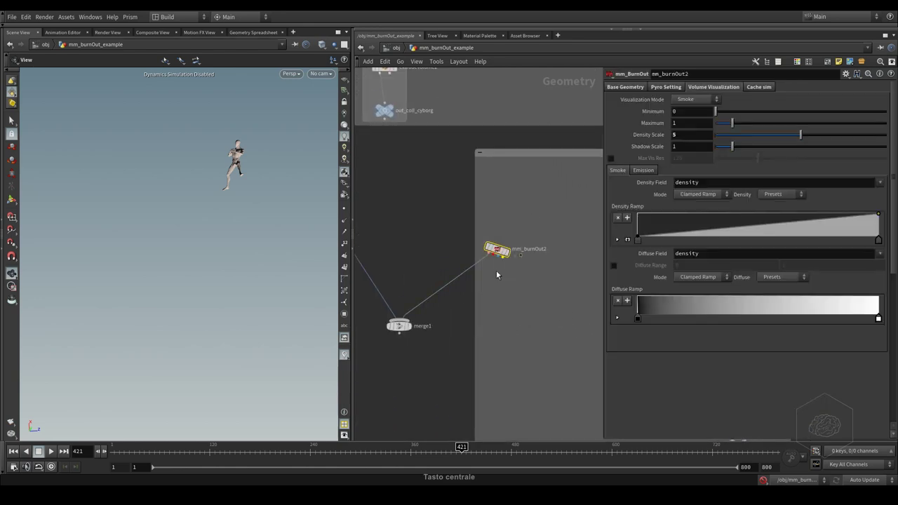
pyautogui.moveTo(551, 275); pyautogui.dragTo(489, 283, button='middle')
pyautogui.click(625, 87)
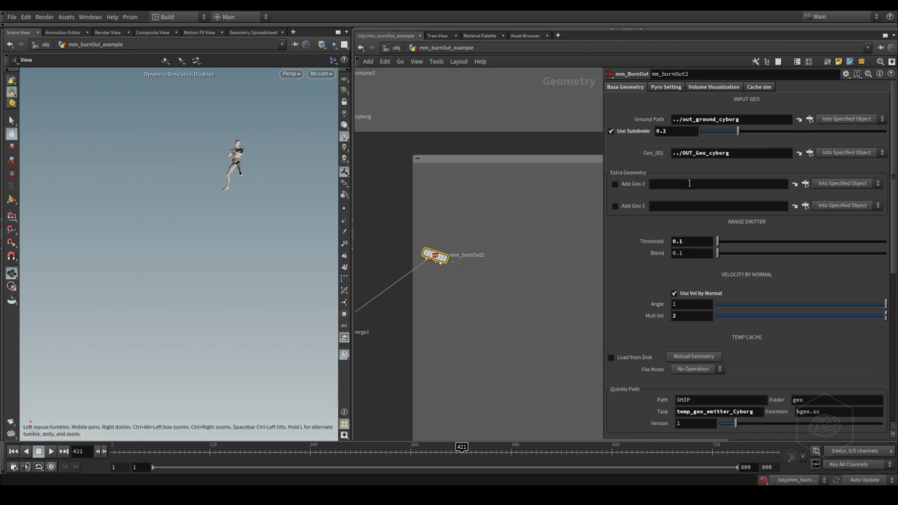
# - Review mm_burnOut2's DOP simulation and shape parameters in its pyro settings
pyautogui.moveTo(561, 249); pyautogui.dragTo(553, 160, button='middle')
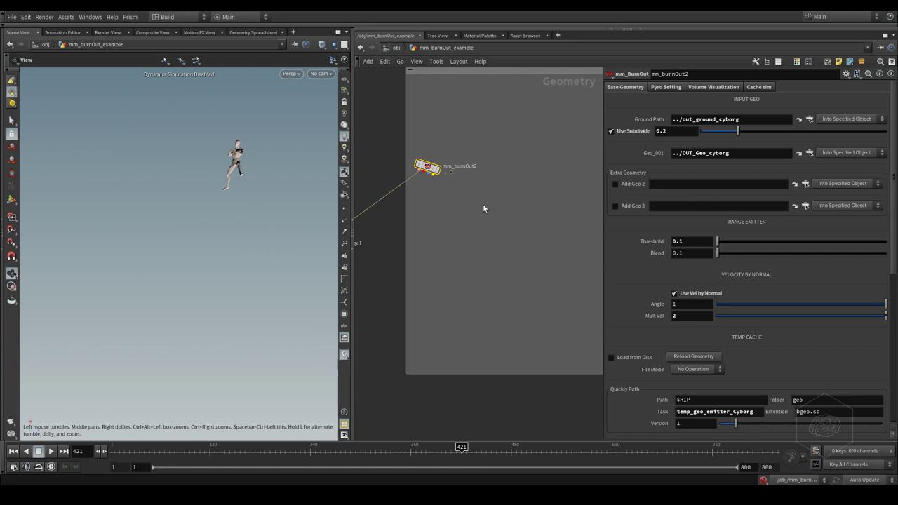
pyautogui.moveTo(518, 270); pyautogui.dragTo(561, 224, button='middle')
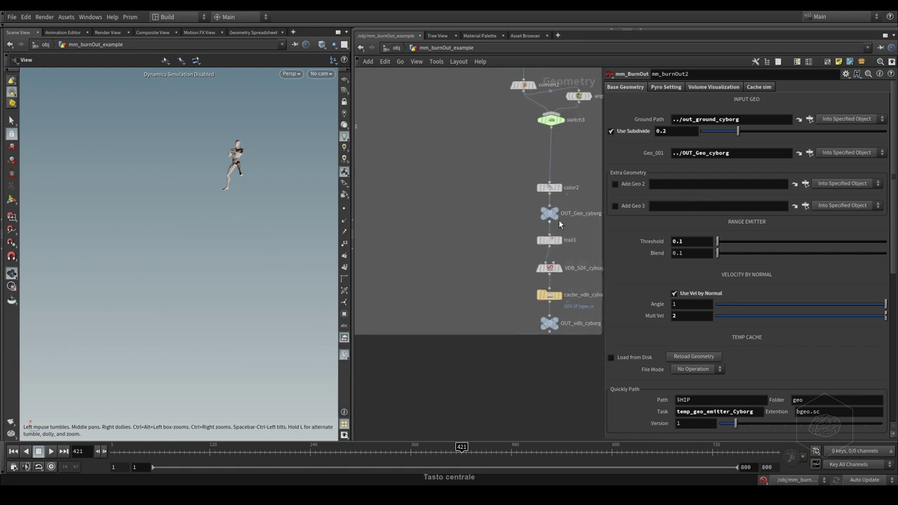
pyautogui.click(676, 88)
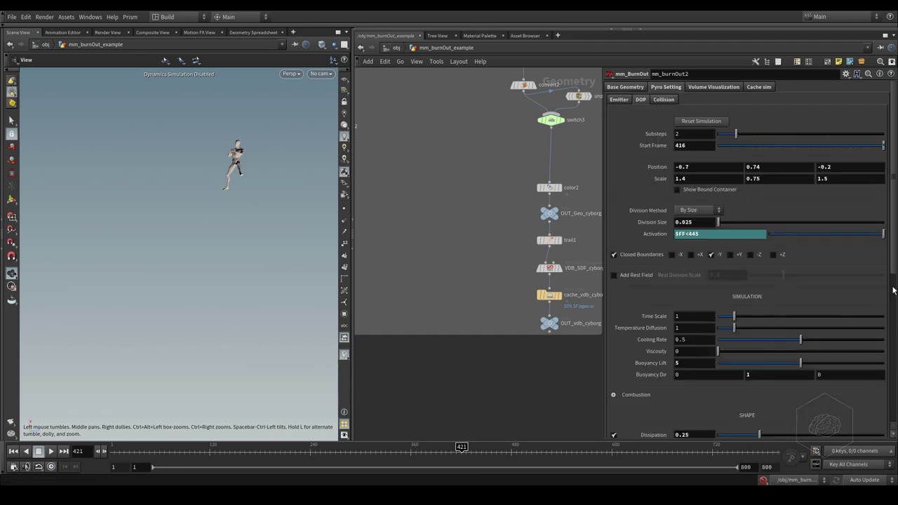
pyautogui.scroll(-6, 888, 249)
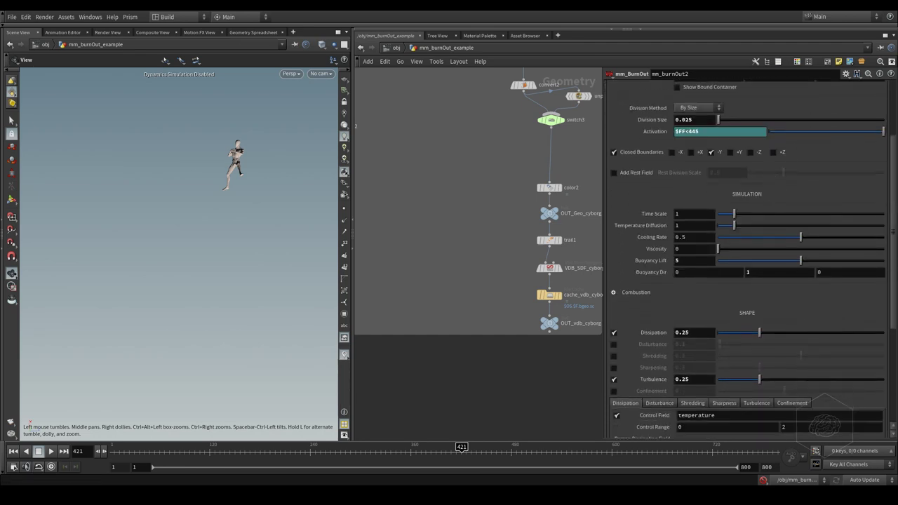
pyautogui.scroll(6, 889, 248)
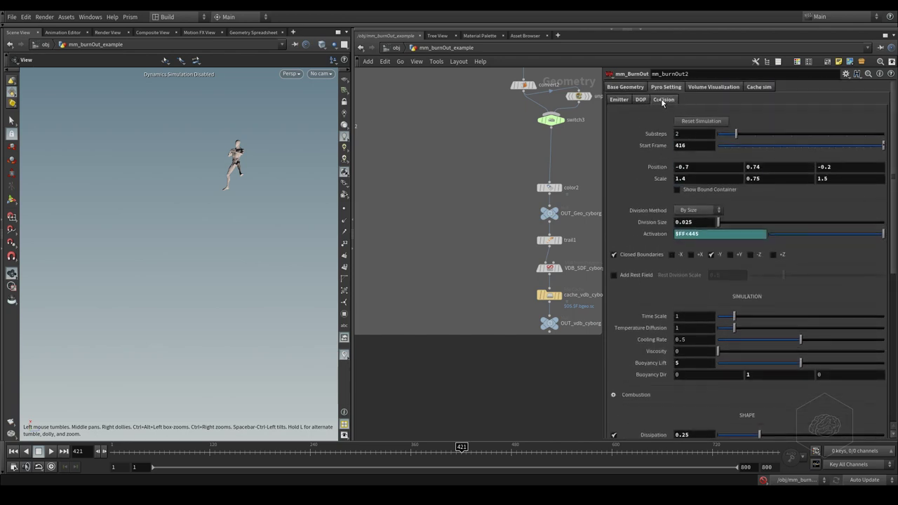
# - Set the SOP path of mm_burnOut2's second collision object to the OUT_Geo_cyborg node
pyautogui.click(664, 99)
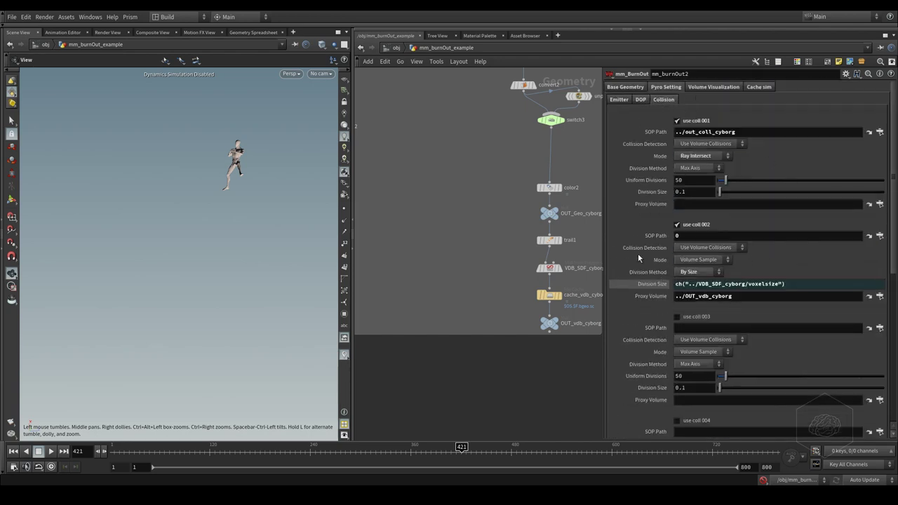
pyautogui.moveTo(544, 223); pyautogui.dragTo(478, 268, button='middle')
pyautogui.moveTo(486, 259); pyautogui.dragTo(737, 237)
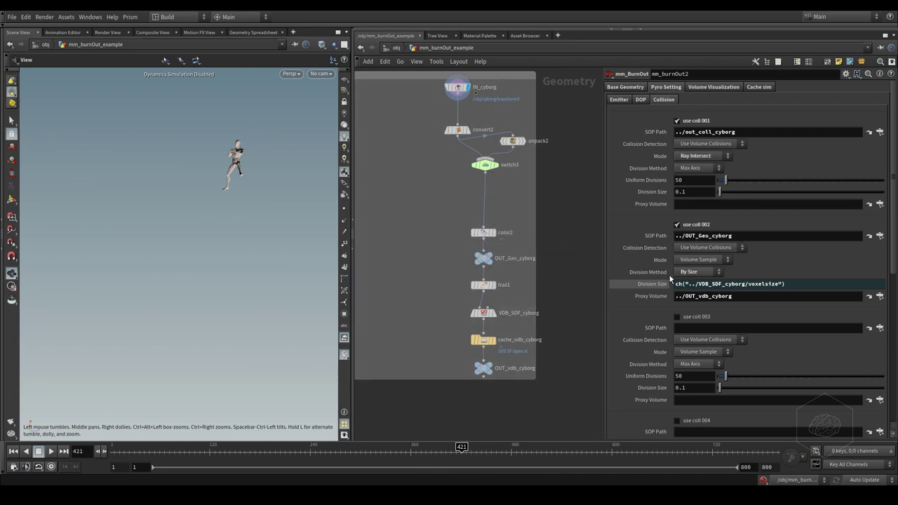
# - Show mm_burnOut2's Volume Visualization settings, display the node at frame 437 and examine its smoke from several angles
pyautogui.moveTo(404, 303); pyautogui.dragTo(424, 305, button='middle')
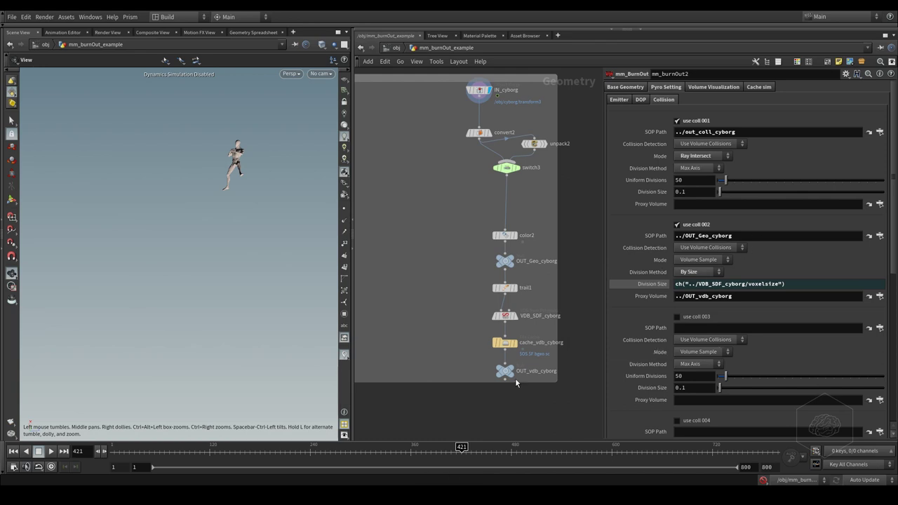
pyautogui.moveTo(516, 380); pyautogui.dragTo(520, 276, button='middle')
pyautogui.click(714, 86)
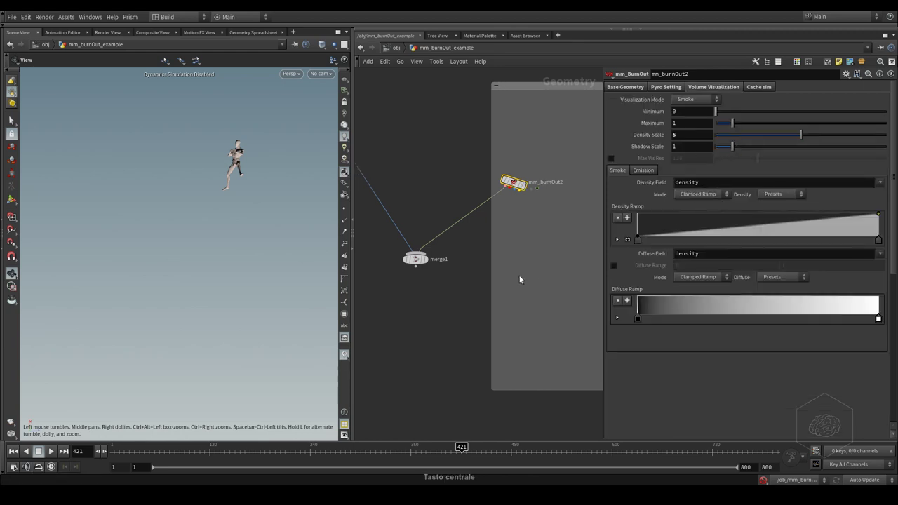
pyautogui.click(525, 188)
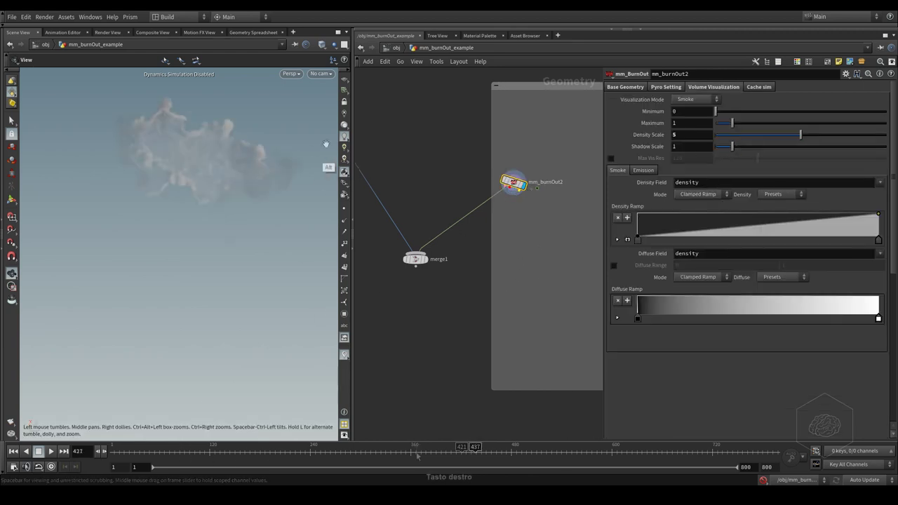
pyautogui.keyDown('alt'); pyautogui.moveTo(262, 159); pyautogui.dragTo(247, 151, button='right'); pyautogui.keyUp('alt')
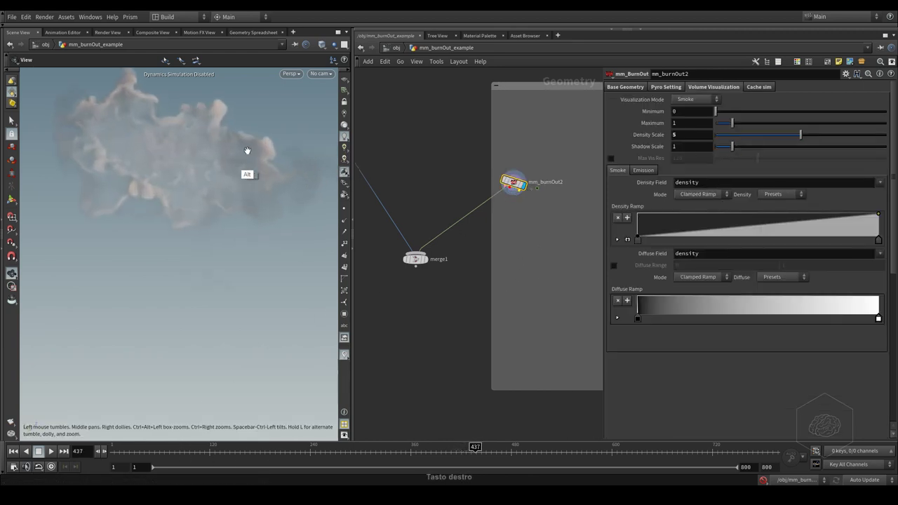
pyautogui.keyDown('alt'); pyautogui.moveTo(271, 160); pyautogui.dragTo(206, 106); pyautogui.keyUp('alt')
pyautogui.keyDown('alt'); pyautogui.moveTo(211, 135); pyautogui.dragTo(192, 220, button='middle'); pyautogui.keyUp('alt')
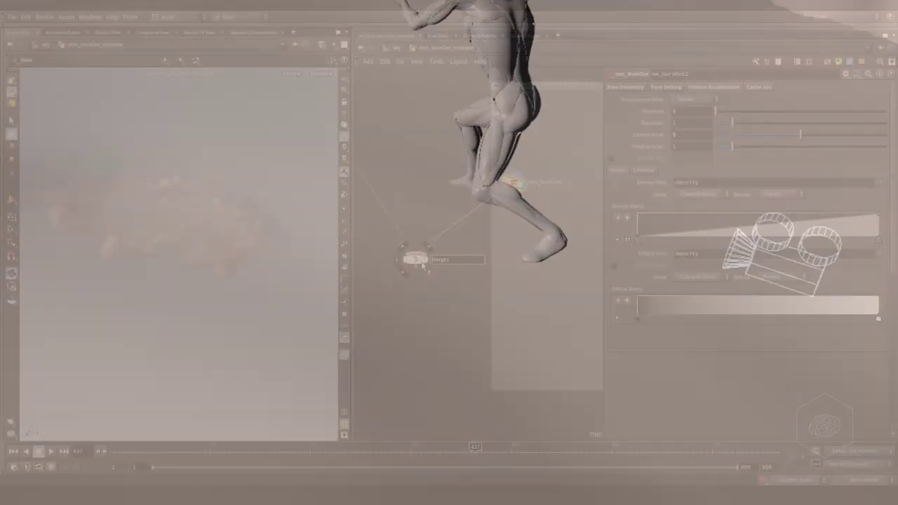
# - Display merge1 and scrub the timeline to frame 417 to examine the combined smoke
pyautogui.click(418, 261)
pyautogui.keyDown('alt'); pyautogui.moveTo(243, 189); pyautogui.dragTo(198, 275, button='right'); pyautogui.keyUp('alt')
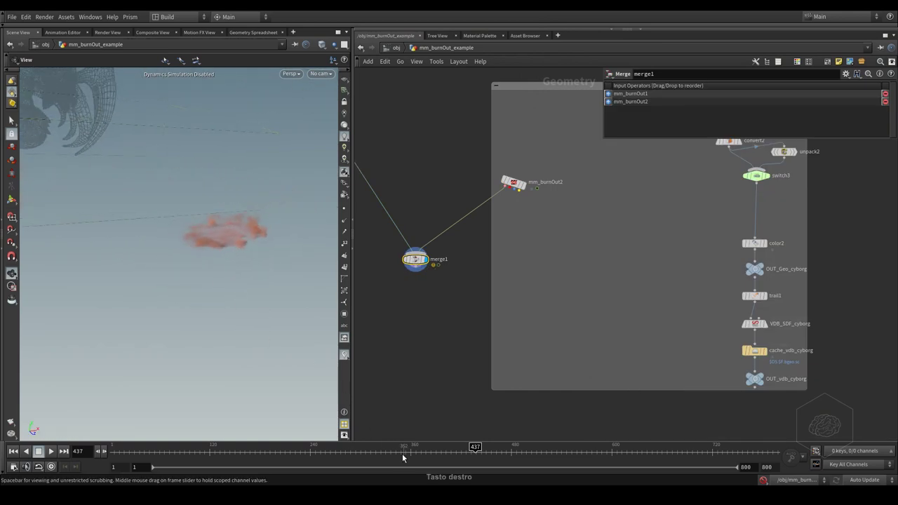
pyautogui.moveTo(402, 453); pyautogui.dragTo(458, 450)
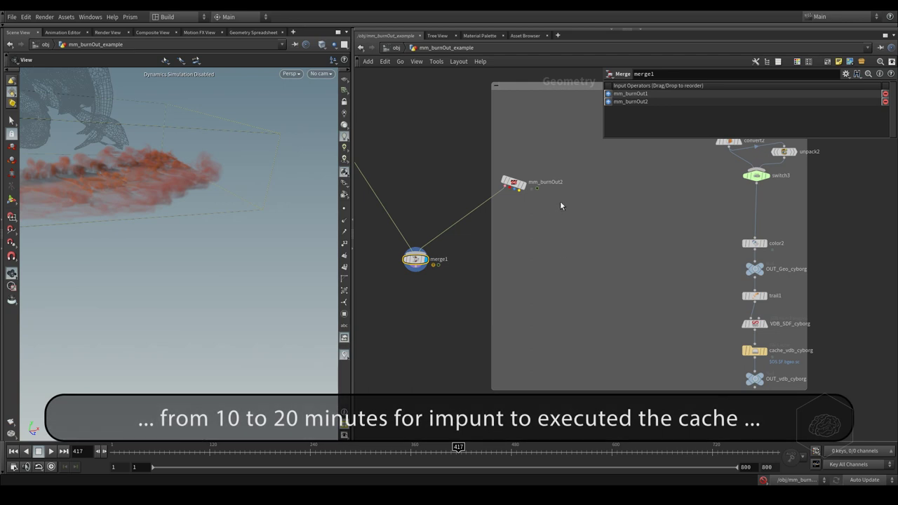
# - Select mm_burnOut2 again and review its pyro collision settings
pyautogui.moveTo(561, 206); pyautogui.dragTo(610, 231, button='middle')
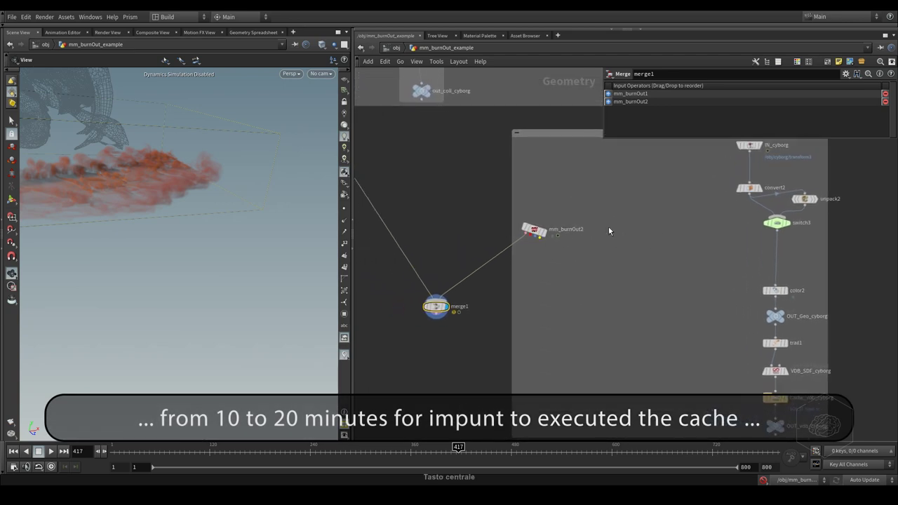
pyautogui.moveTo(576, 205); pyautogui.dragTo(519, 254)
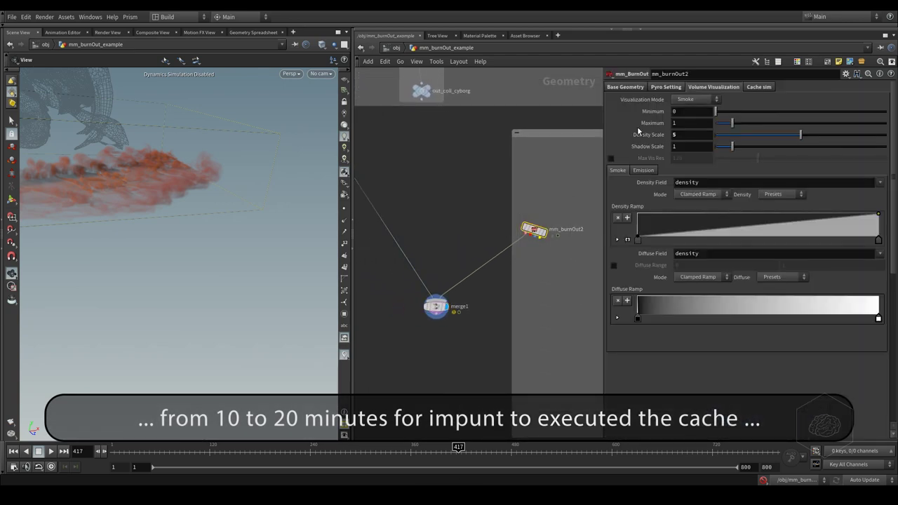
pyautogui.click(664, 87)
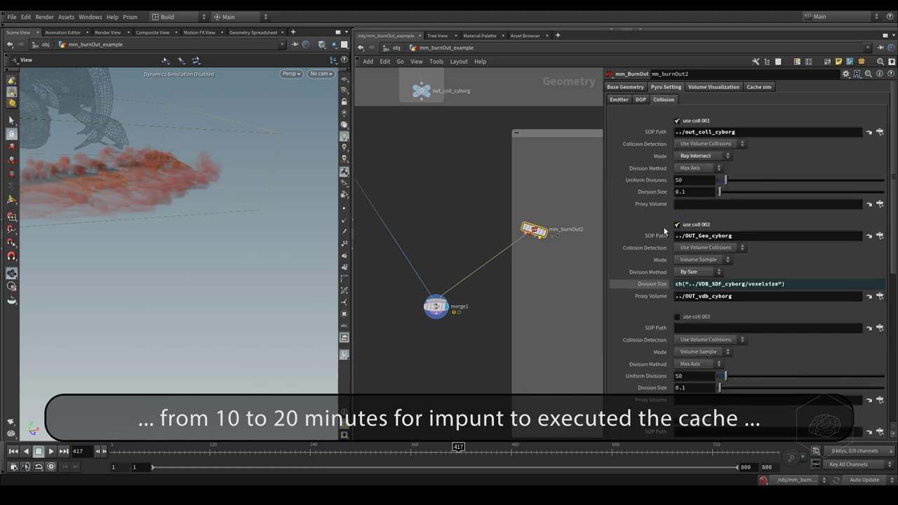
pyautogui.moveTo(532, 208); pyautogui.dragTo(453, 214, button='middle')
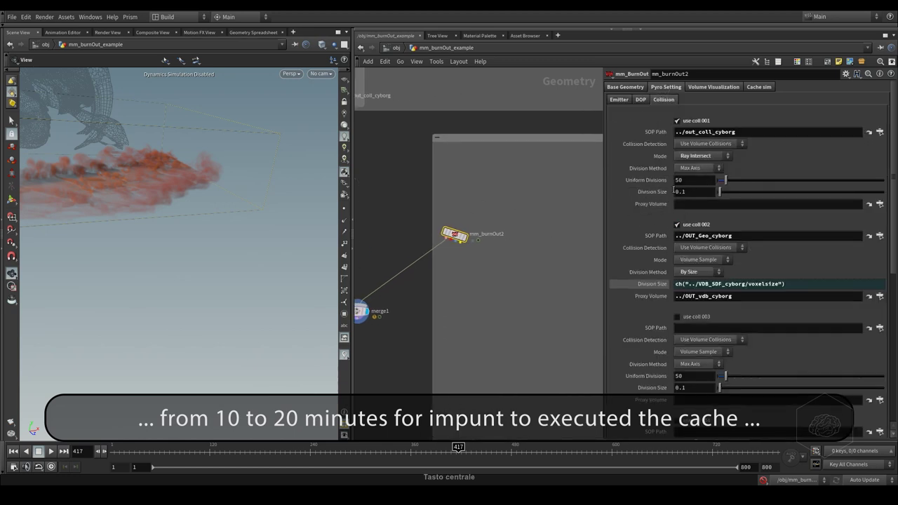
pyautogui.moveTo(522, 221); pyautogui.dragTo(576, 177, button='middle')
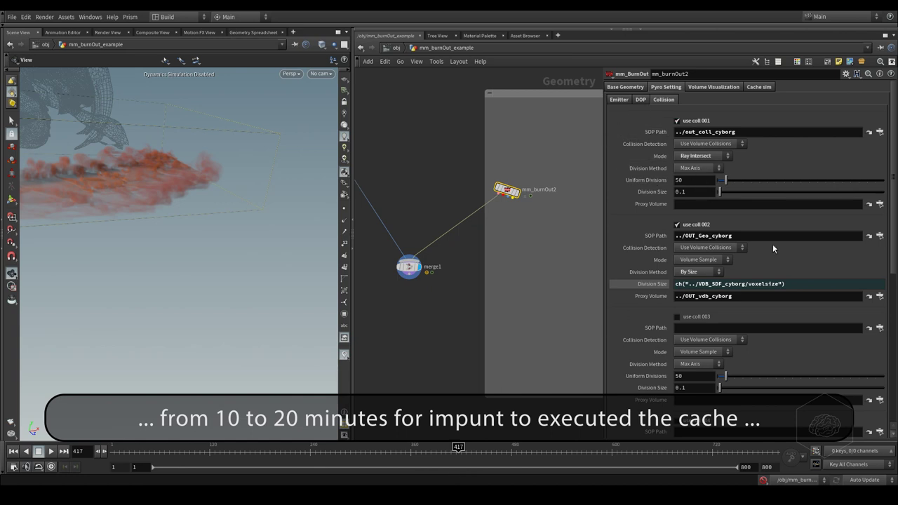
# - Switch the scene's update mode to Manual and show mm_burnOut2's Cache sim parameters
pyautogui.click(872, 481)
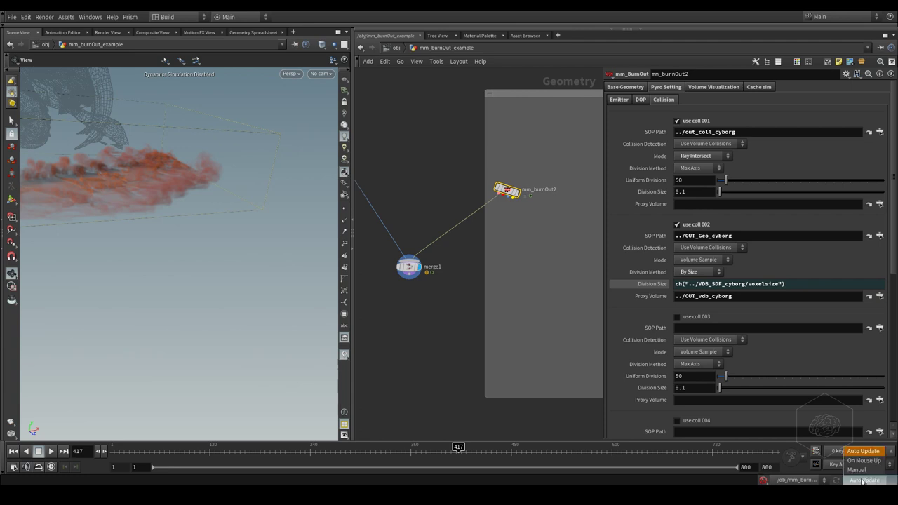
pyautogui.click(867, 471)
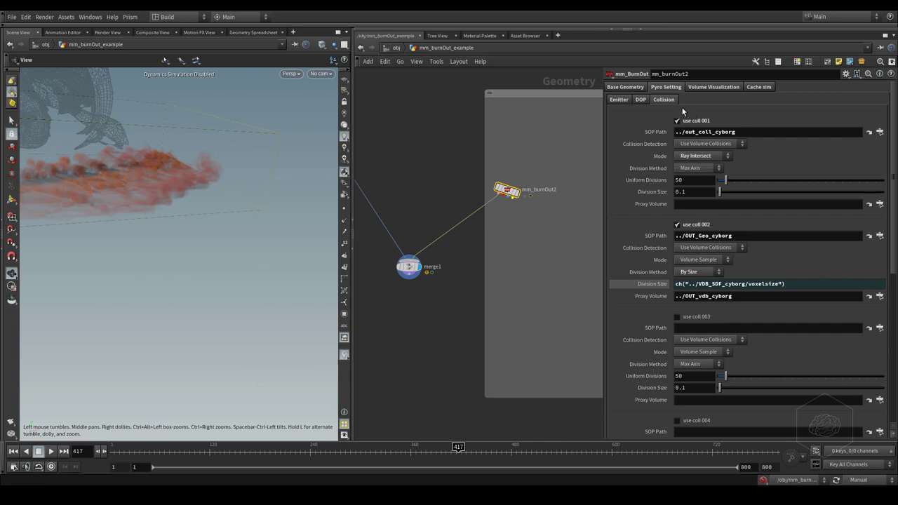
pyautogui.click(713, 86)
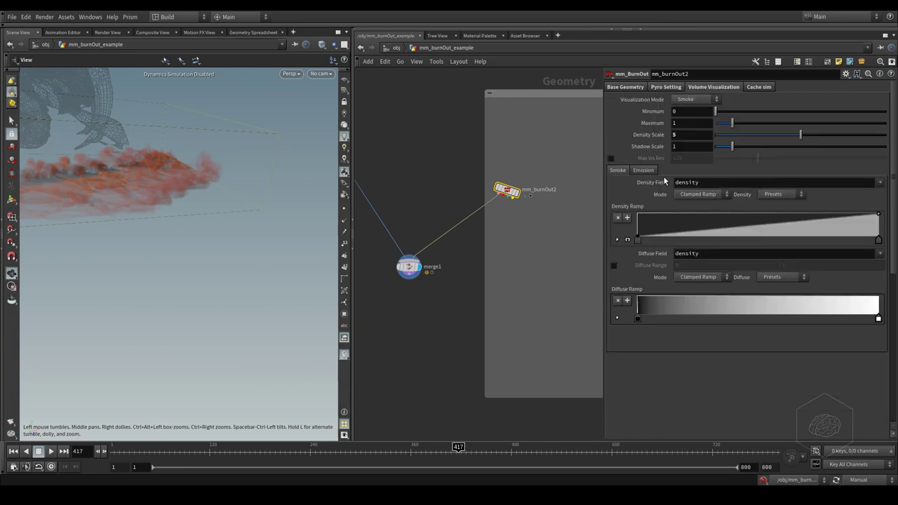
pyautogui.click(756, 87)
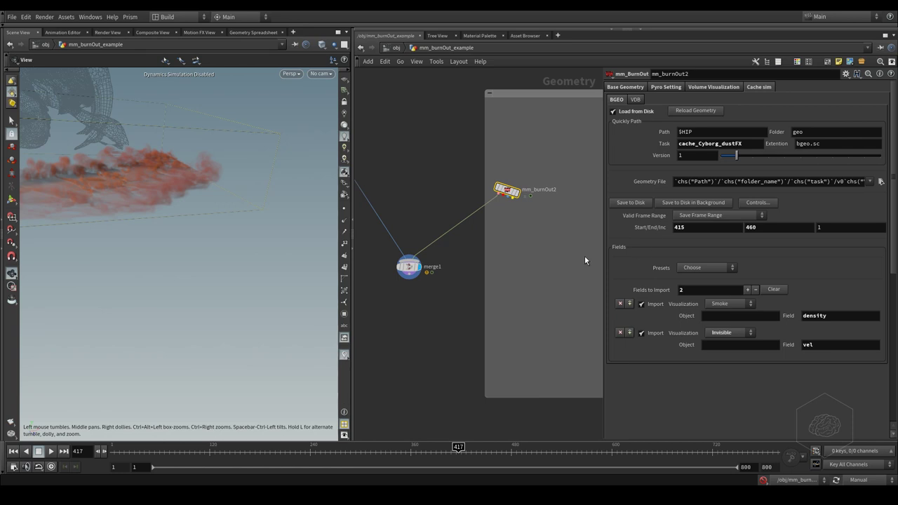
# - Select the IN_monster node in the monster branch and set it as the displayed node
pyautogui.moveTo(417, 207); pyautogui.dragTo(531, 247, button='middle')
pyautogui.scroll(-7, 543, 246)
pyautogui.scroll(-4, 526, 244)
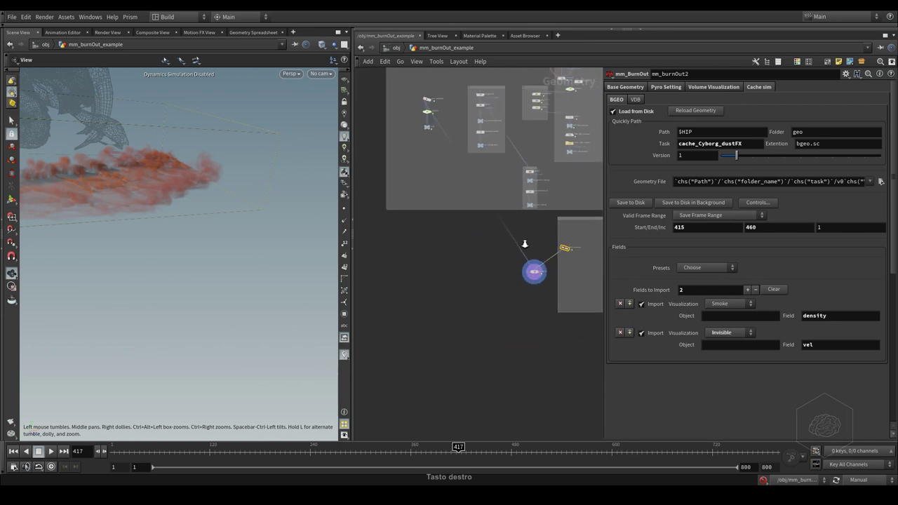
pyautogui.moveTo(461, 231); pyautogui.dragTo(461, 298, button='middle')
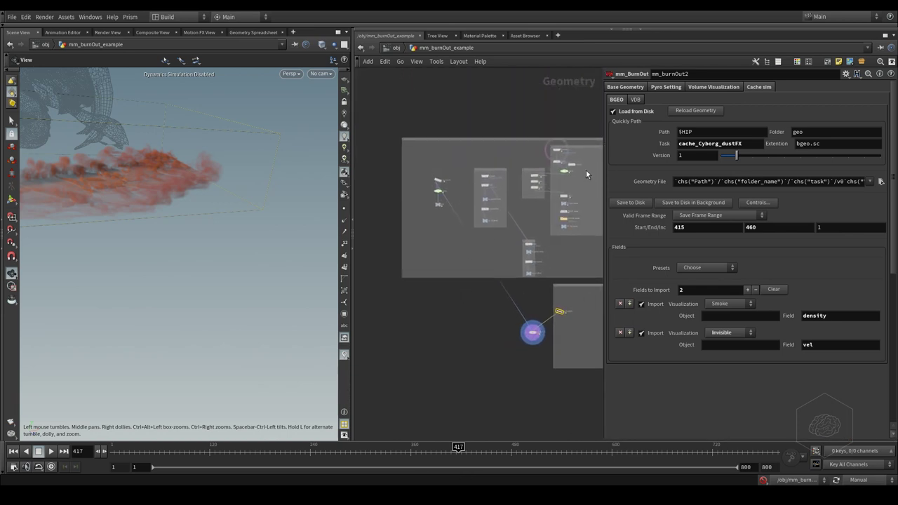
pyautogui.moveTo(586, 175); pyautogui.dragTo(542, 204, button='middle')
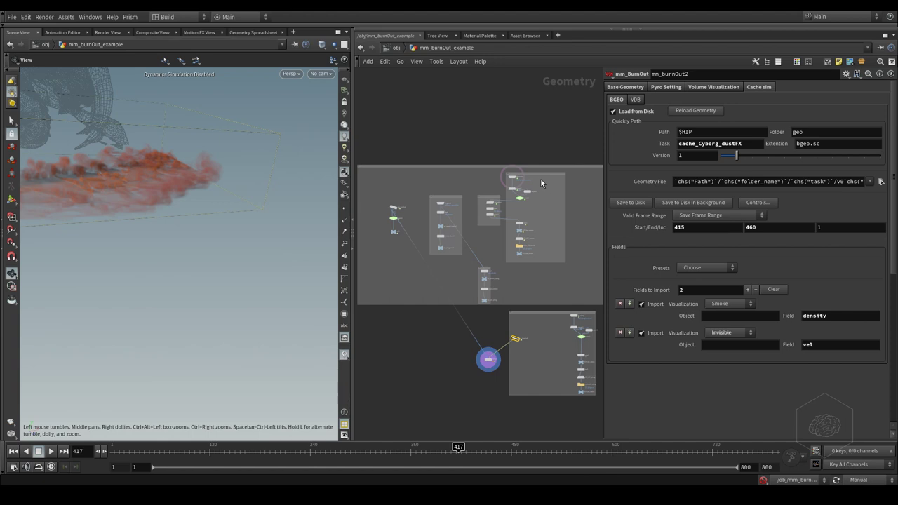
pyautogui.scroll(3, 561, 204)
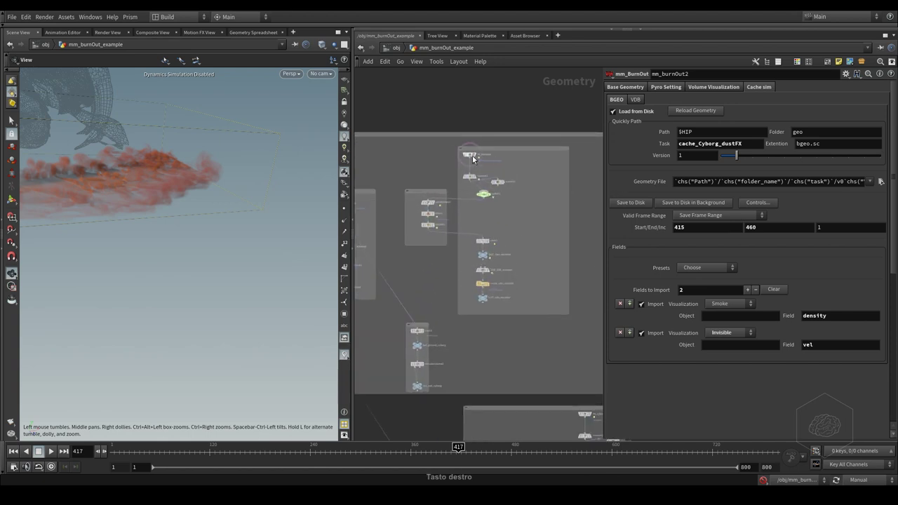
pyautogui.scroll(3, 502, 159)
pyautogui.click(444, 167)
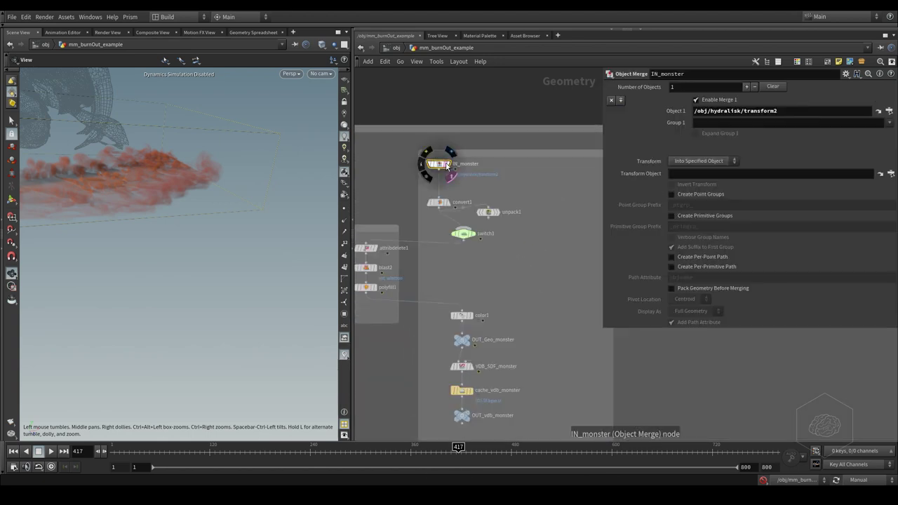
pyautogui.moveTo(455, 179); pyautogui.dragTo(435, 182, button='middle')
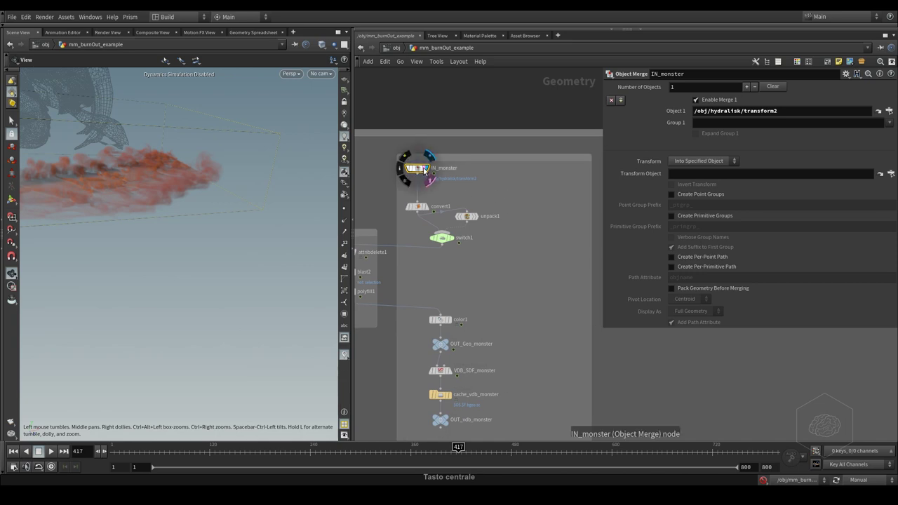
pyautogui.moveTo(531, 203); pyautogui.dragTo(536, 155, button='middle')
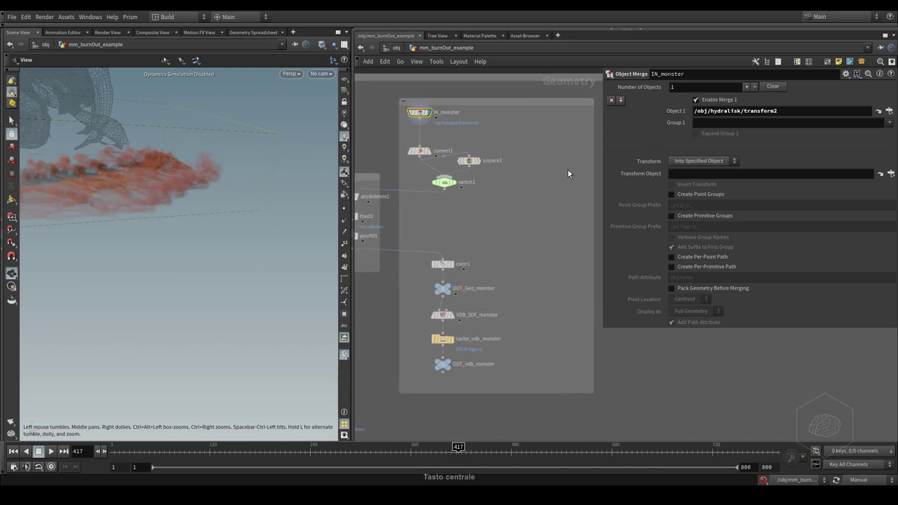
# - Select the mm_burnOut1 node to show its parameters
pyautogui.moveTo(542, 188); pyautogui.dragTo(626, 188, button='right')
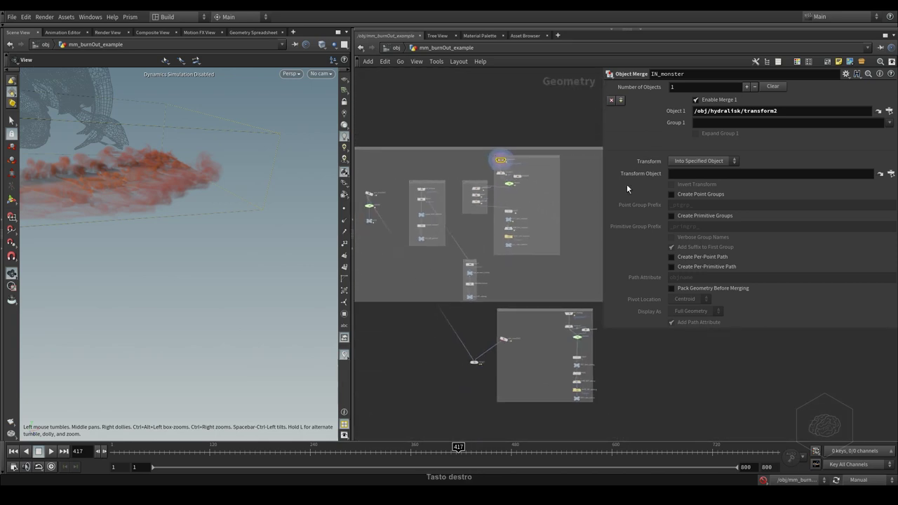
pyautogui.click(370, 194)
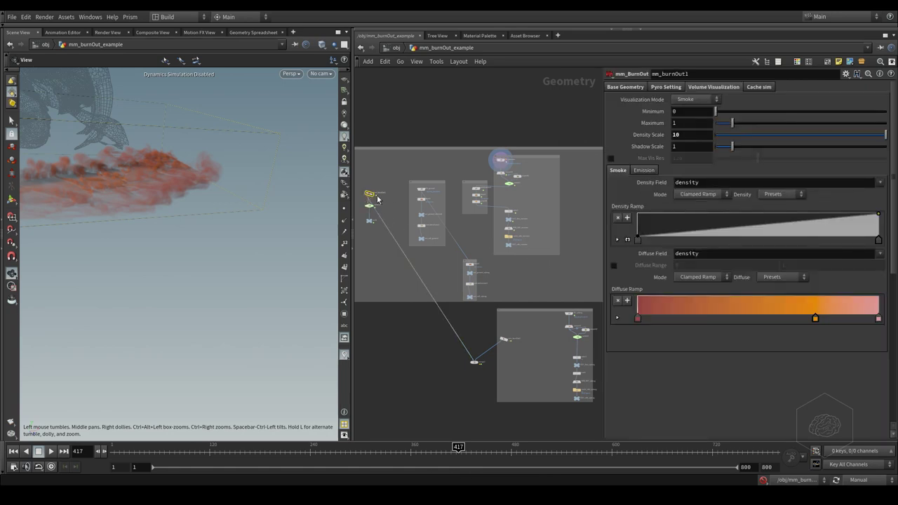